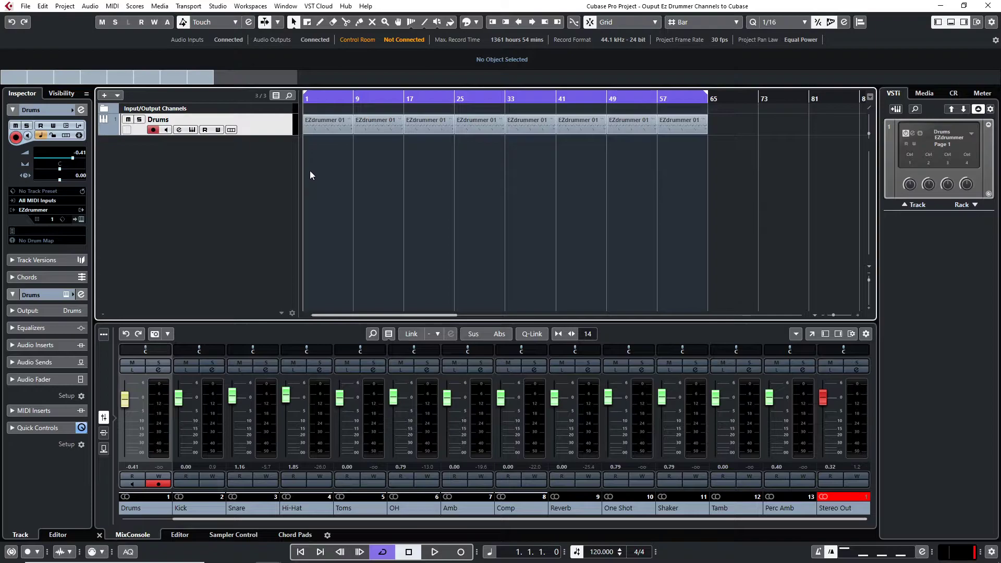
Step: Expand the Drums instrument track to show its Kick, Snare, Hi-Hat, Toms, OH, Amb and Comp outputs
click(101, 131)
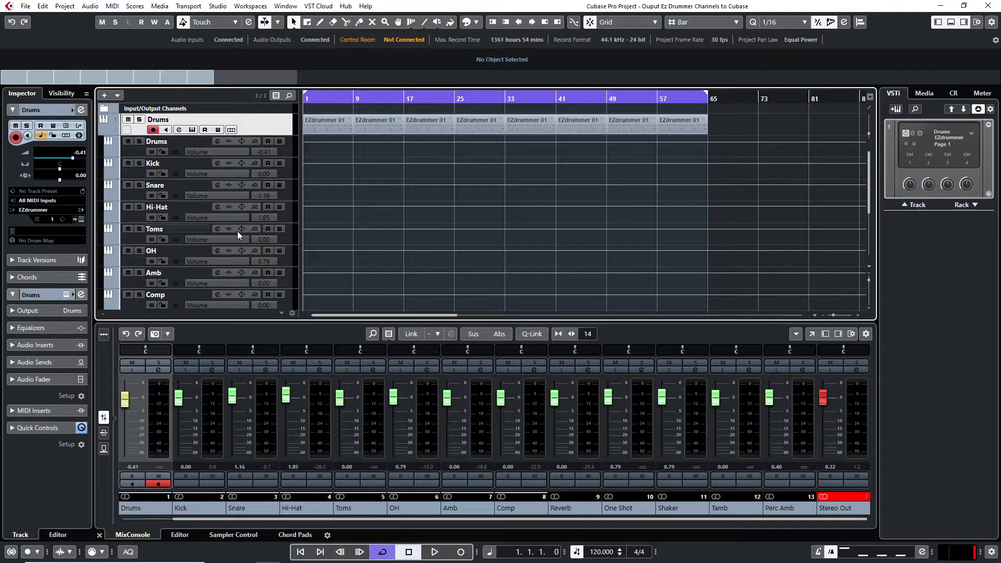
Step: Collapse the Drums track, open Studio > Audio Connections, then re-expand the Drums track
click(102, 131)
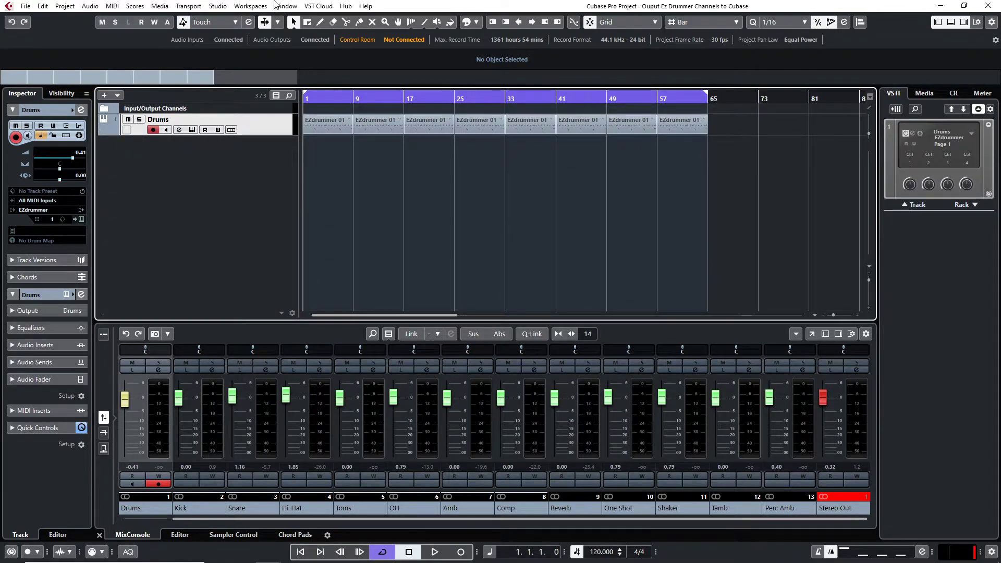
click(218, 6)
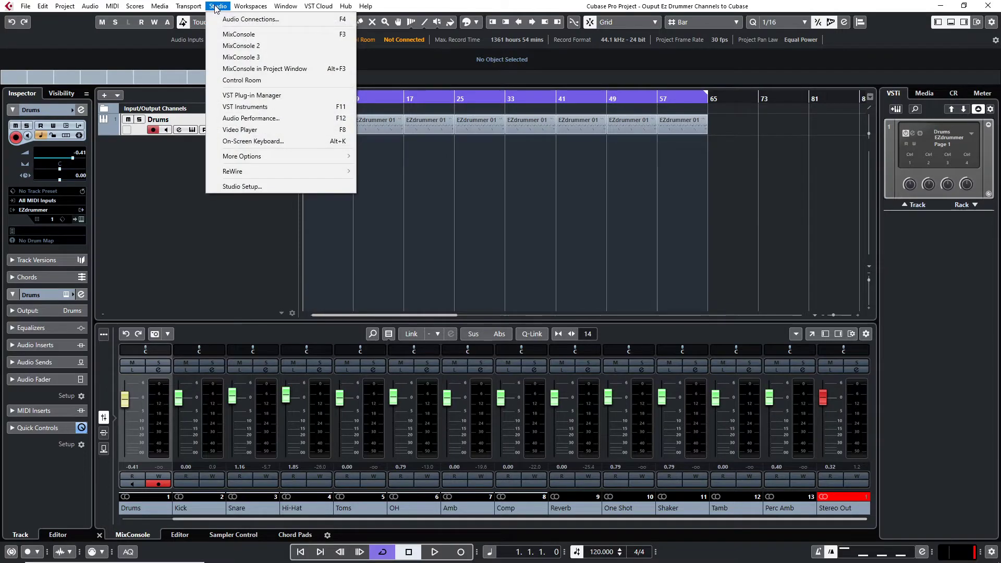
click(240, 18)
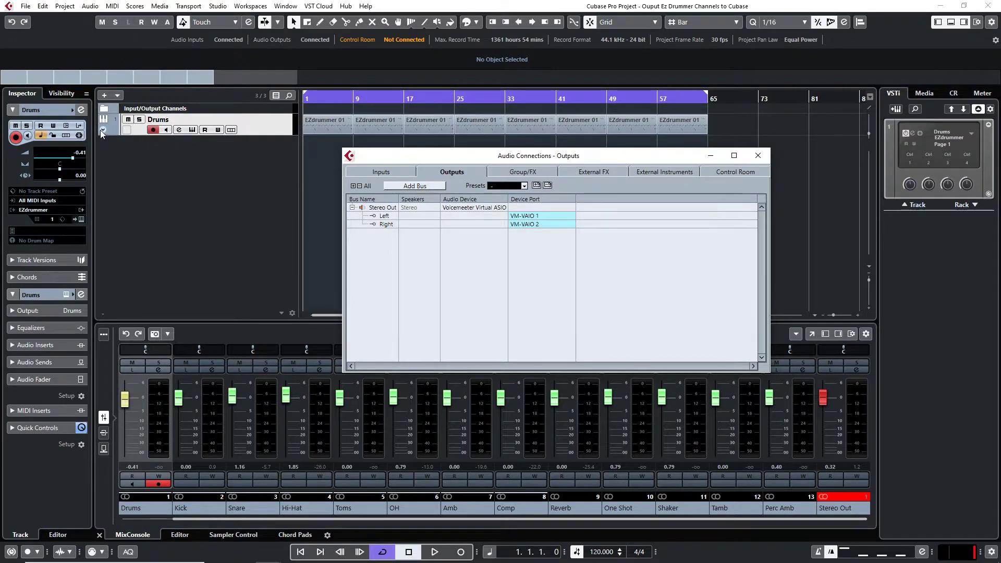
click(128, 130)
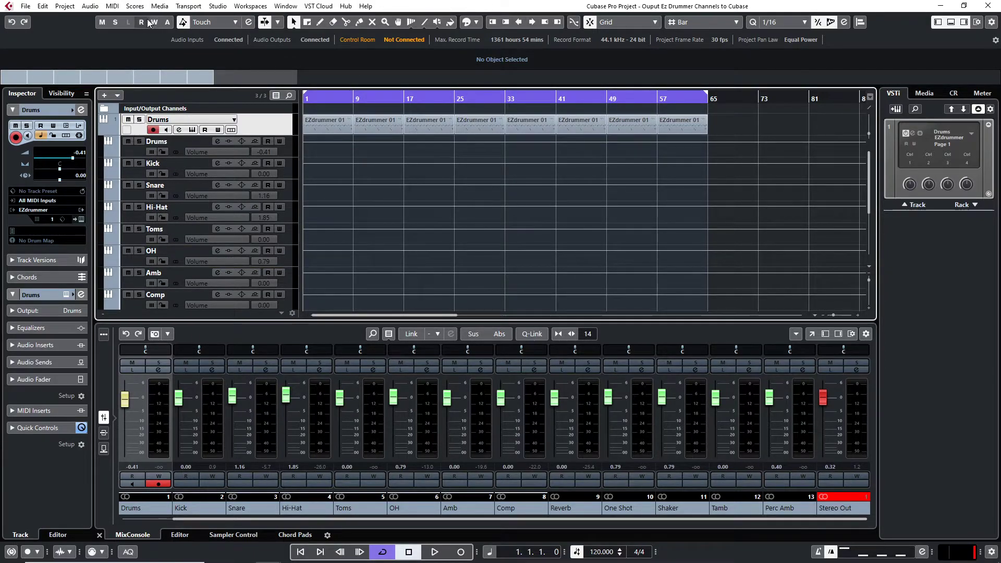
Step: On the Outputs tab of Audio Connections, add three mono output buses named Output
click(218, 6)
click(246, 20)
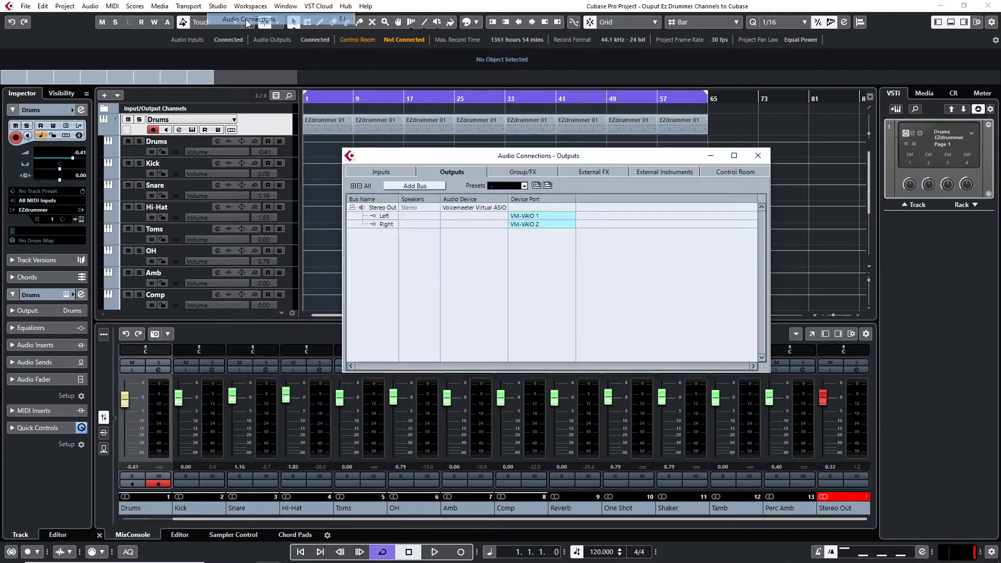
click(411, 186)
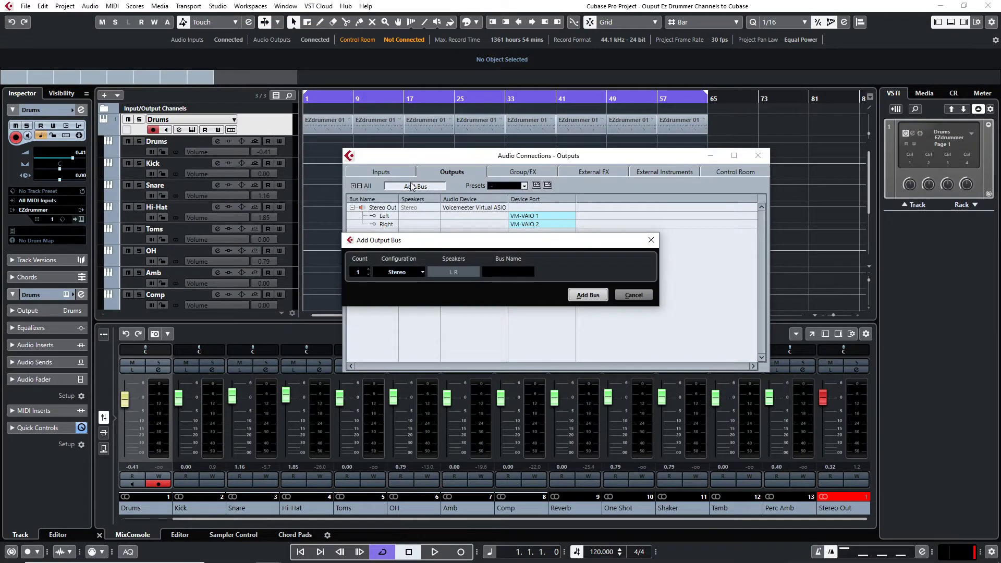
click(392, 272)
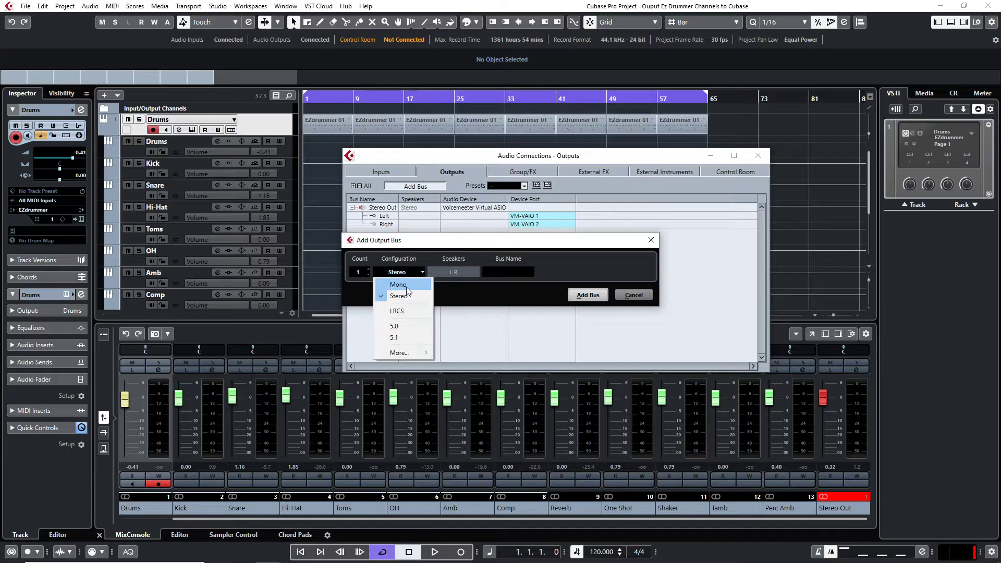
click(406, 284)
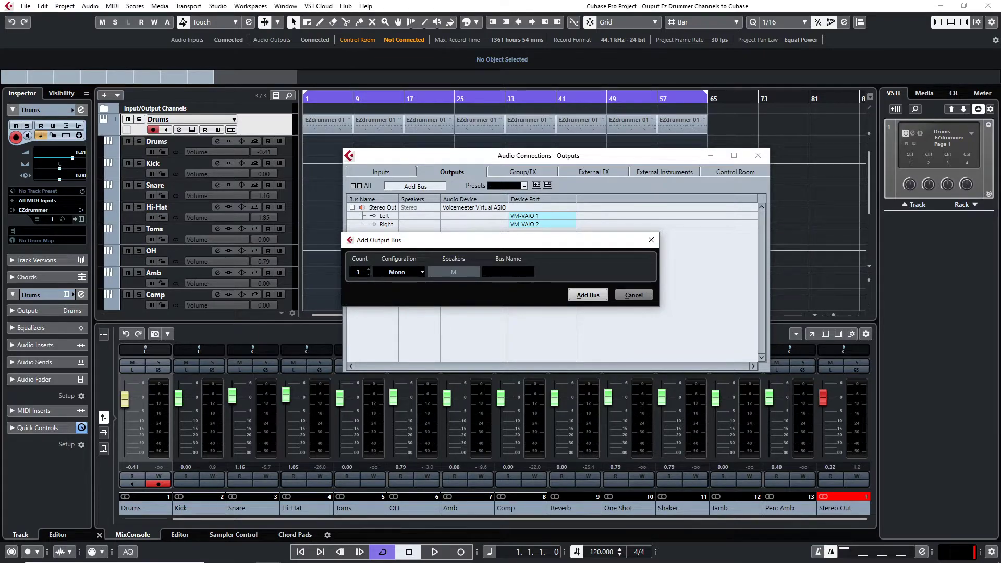
text(Output)
key(Return)
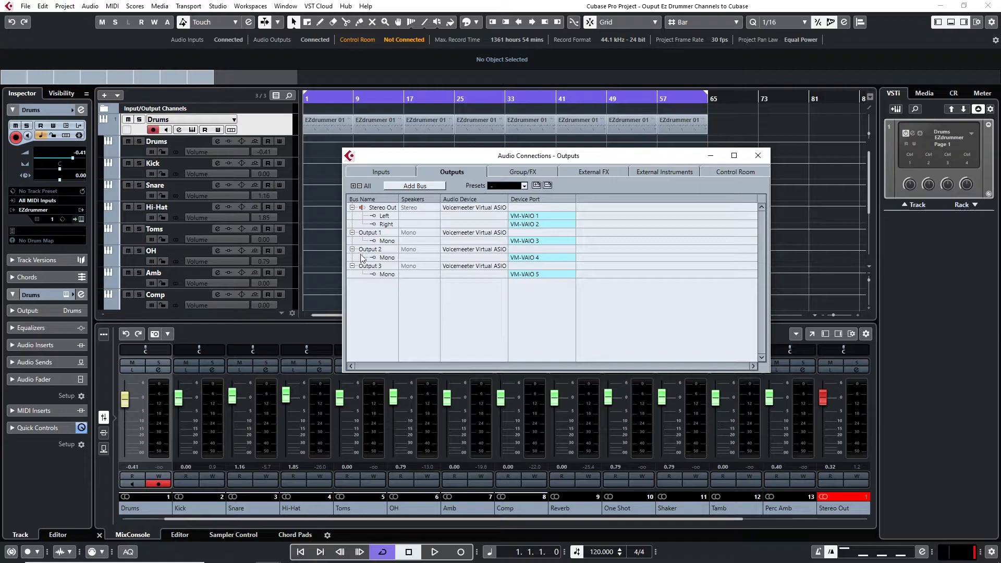
Step: Add one stereo output bus named Output, creating Output 4
click(404, 186)
click(411, 272)
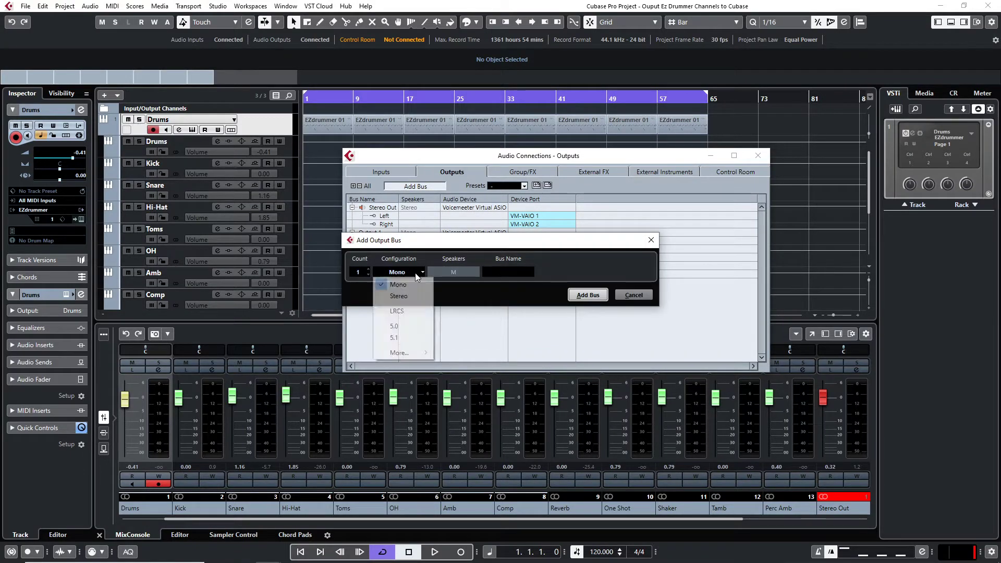
click(414, 296)
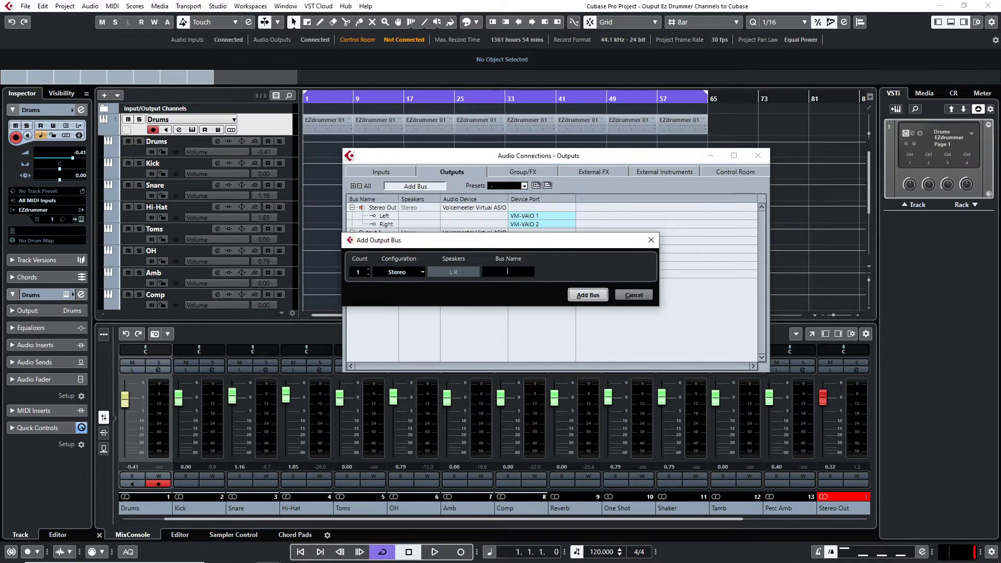
text(Output)
key(Return)
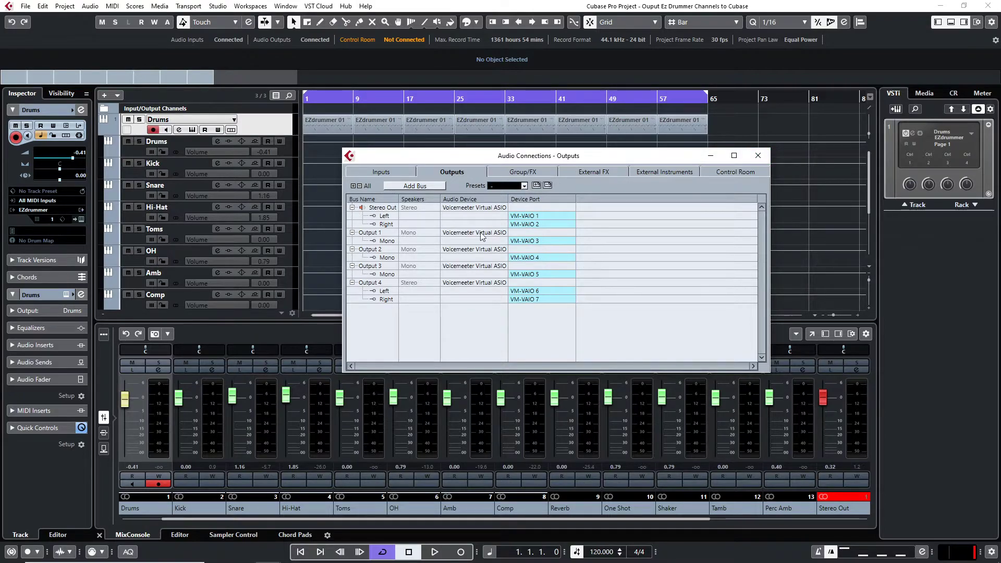
Step: Set Output 1–3 and both channels of Output 4 to Not Connected, then close Audio Connections
click(524, 240)
click(528, 254)
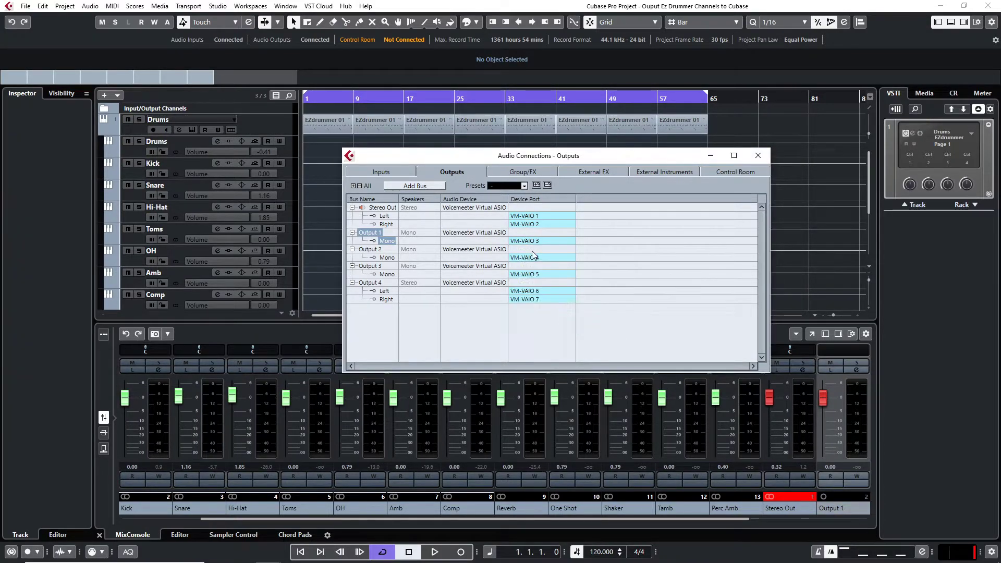
click(528, 257)
click(529, 271)
click(528, 273)
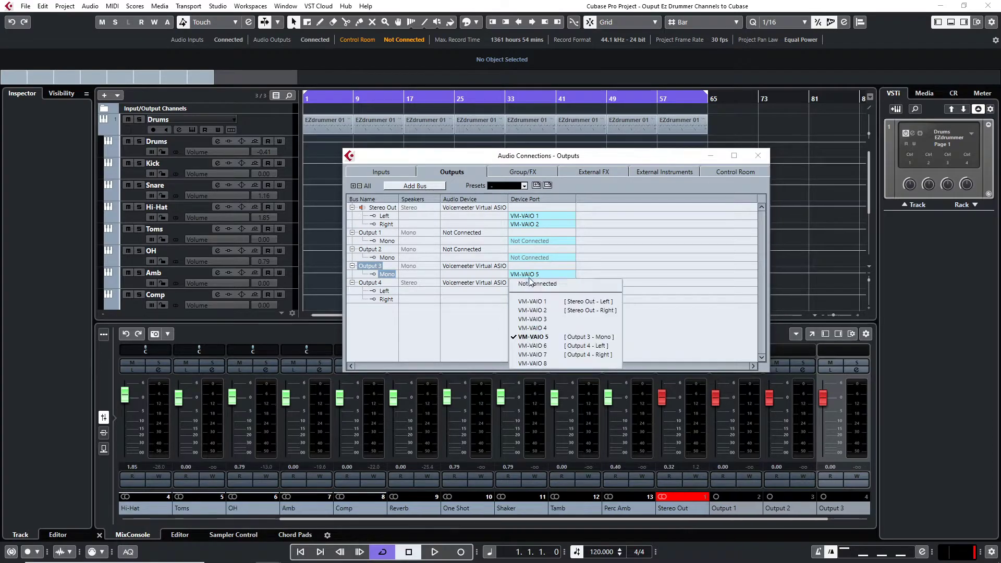
click(535, 290)
click(534, 290)
click(536, 301)
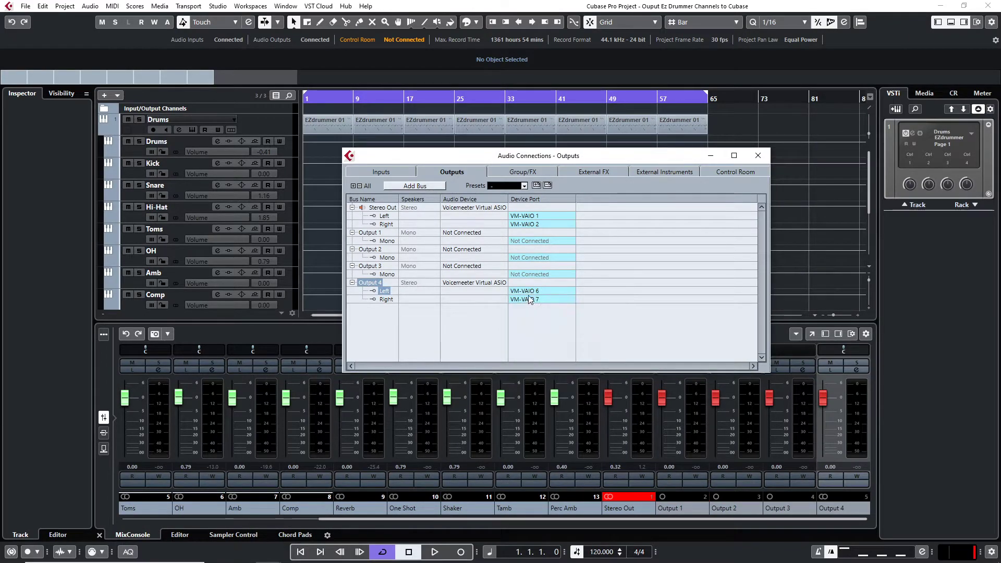
click(530, 300)
click(537, 308)
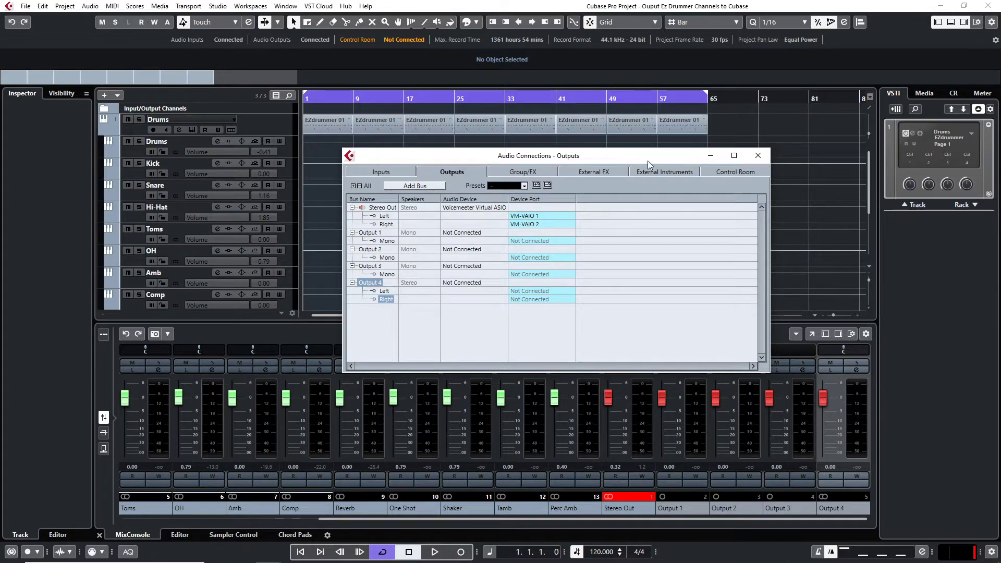
click(759, 156)
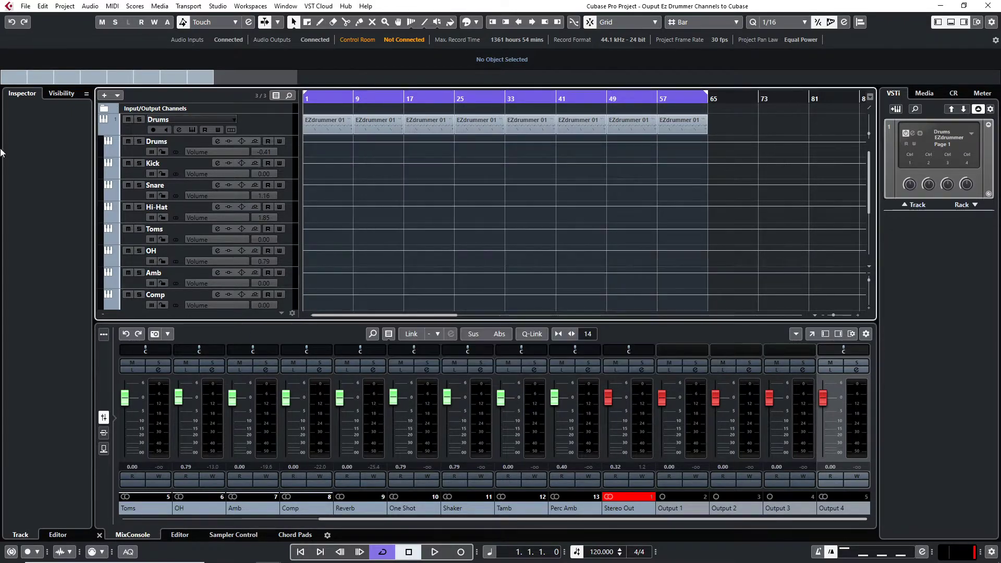
Step: Collapse the Drums track and add three mono audio tracks
click(104, 121)
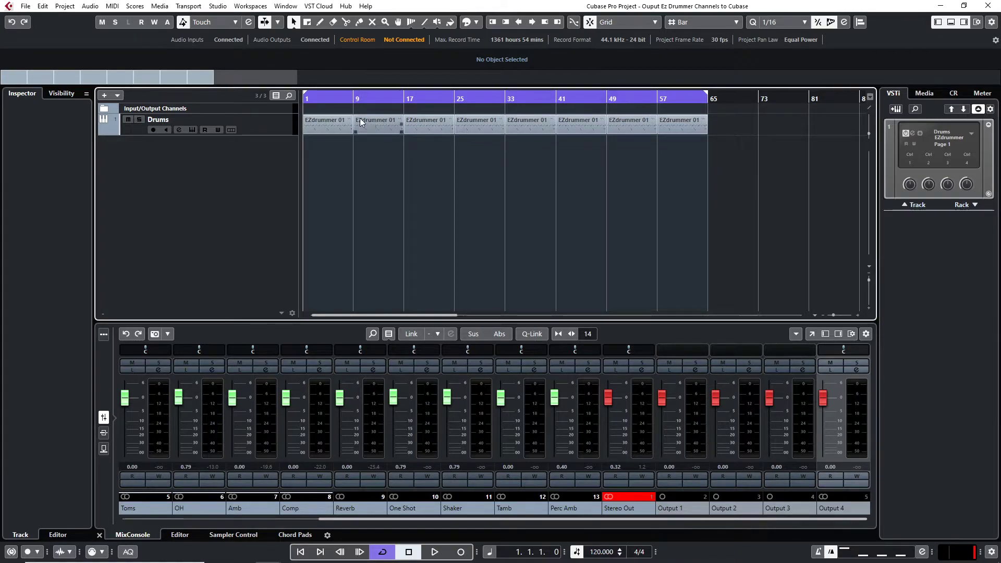
click(105, 96)
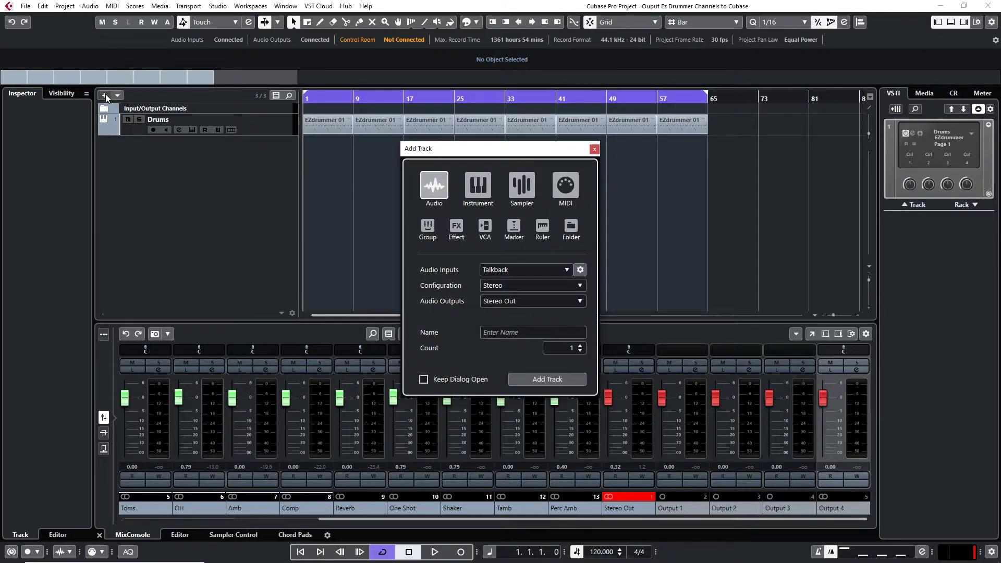
click(501, 286)
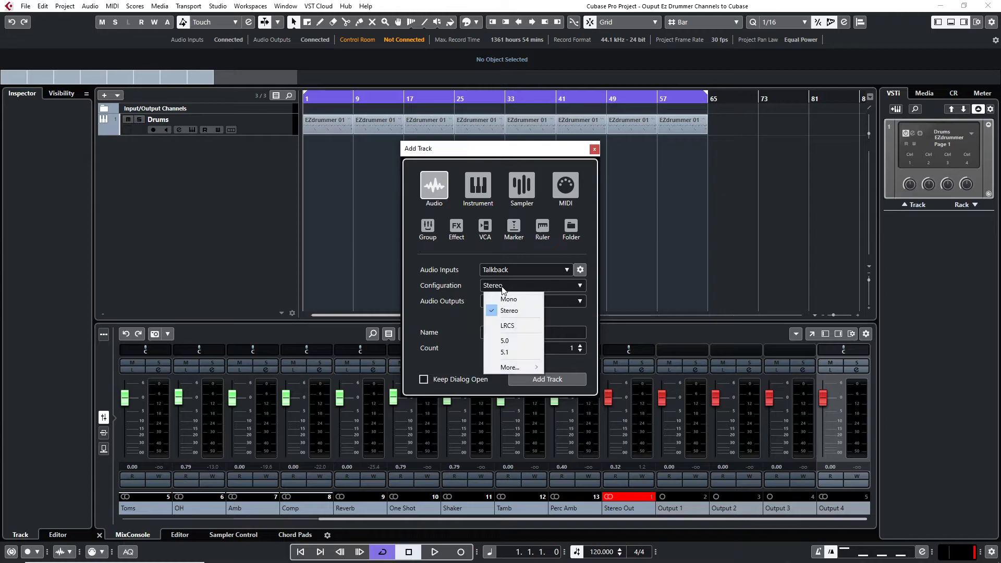
click(504, 299)
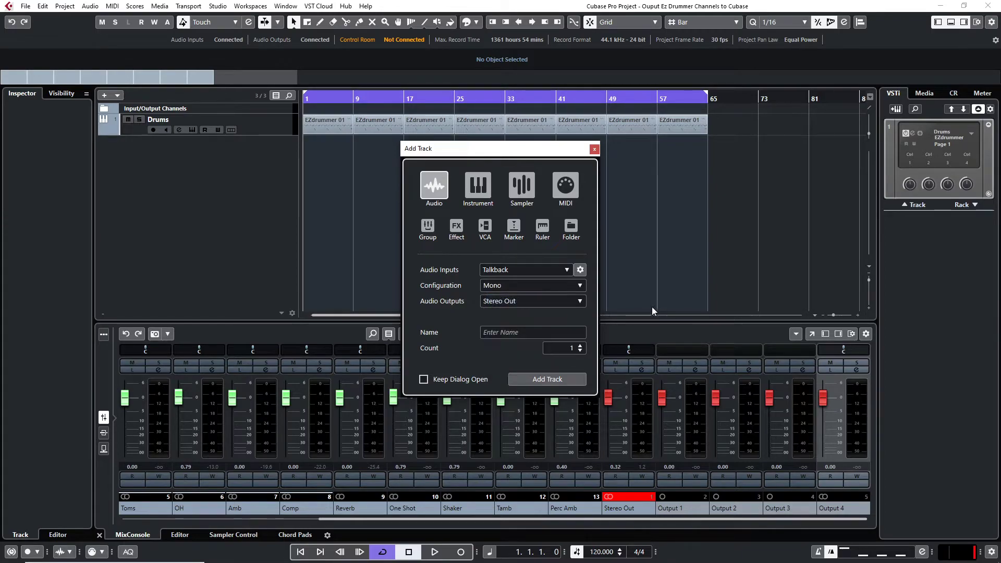
click(581, 347)
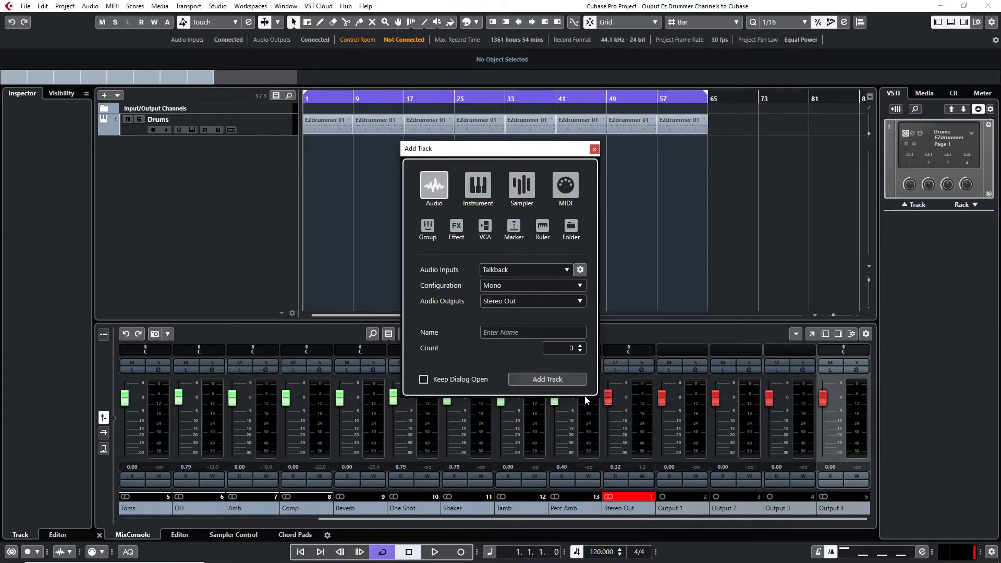
click(547, 379)
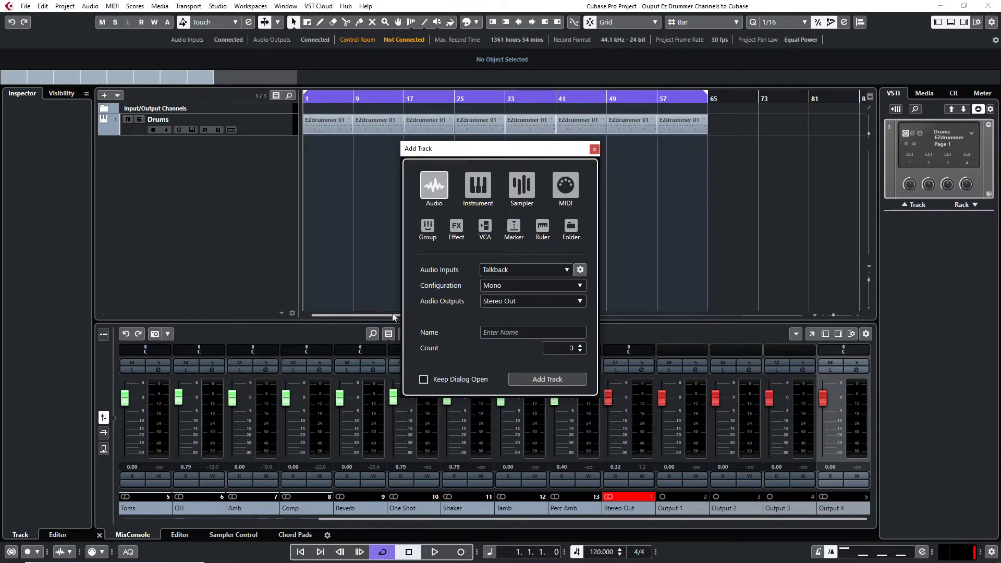
Step: Add one stereo audio track, Audio 04
click(104, 96)
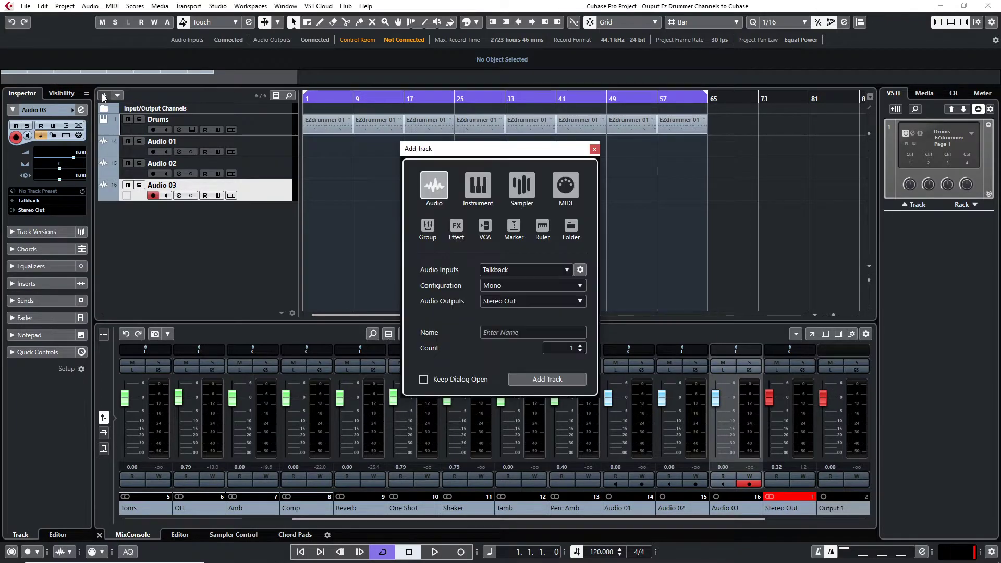
click(503, 285)
click(511, 311)
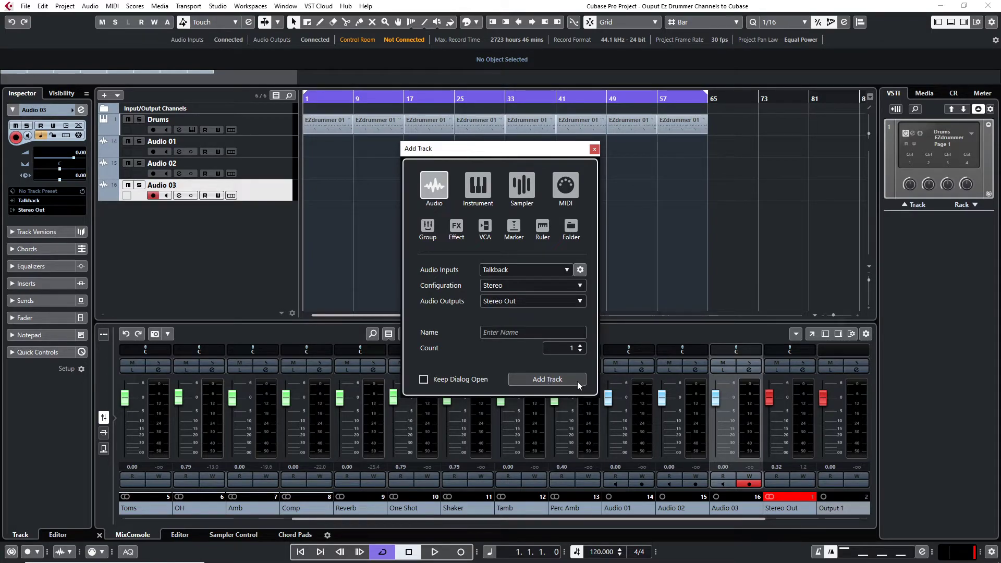
click(547, 380)
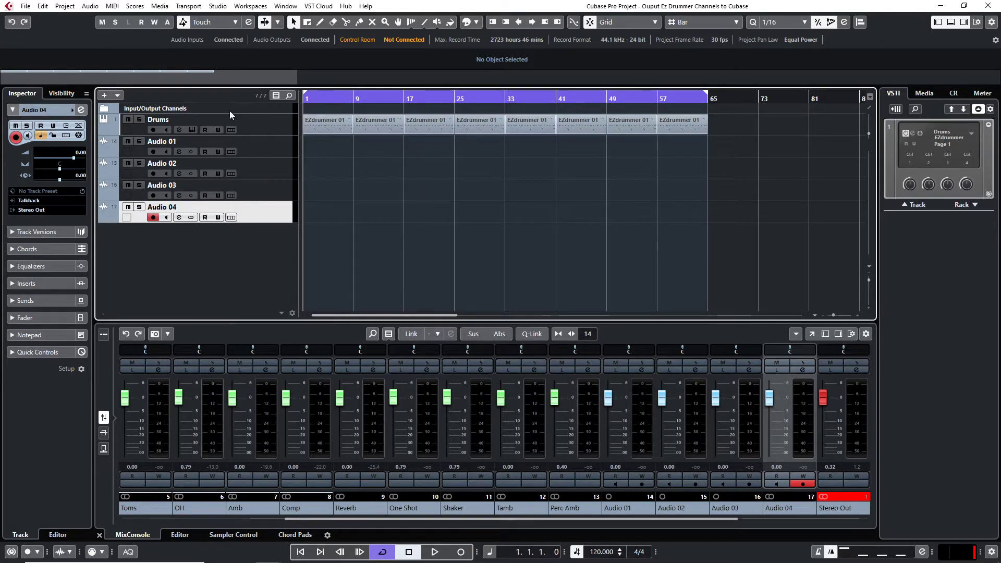
Step: Rename Audio 01–04 in sequence to Kick WAV, Snare WAV, Hi-Hat WAV and OH WAV
click(181, 145)
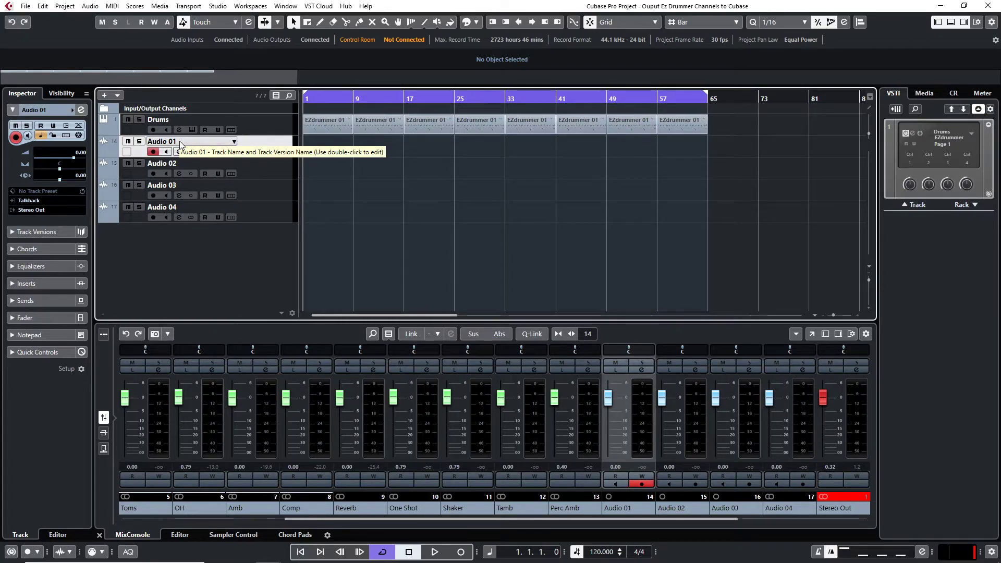
double_click(181, 146)
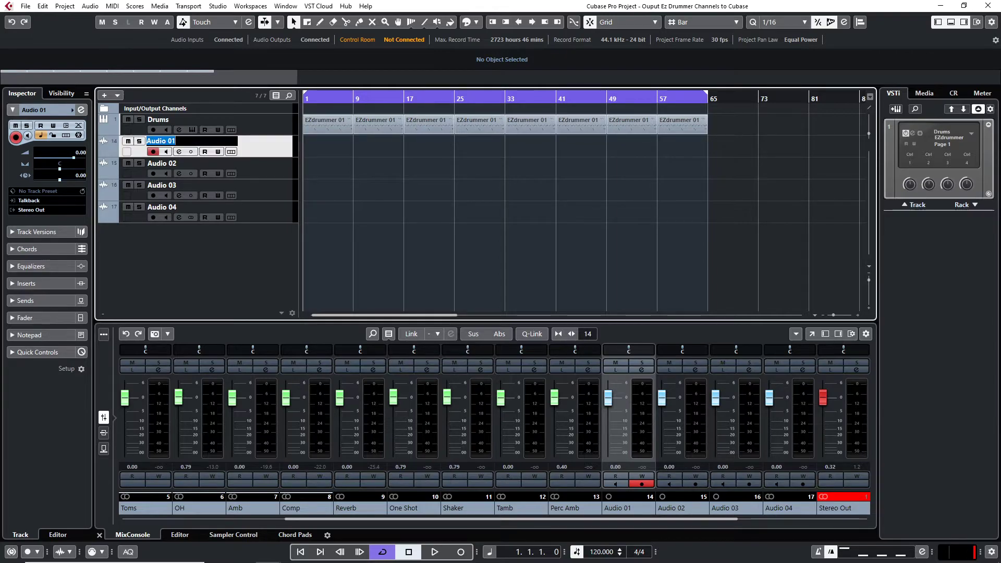
text(Kick WAV)
key(Tab)
text(Snare WAV)
key(Tab)
text(Hi-Hat WAV)
key(Tab)
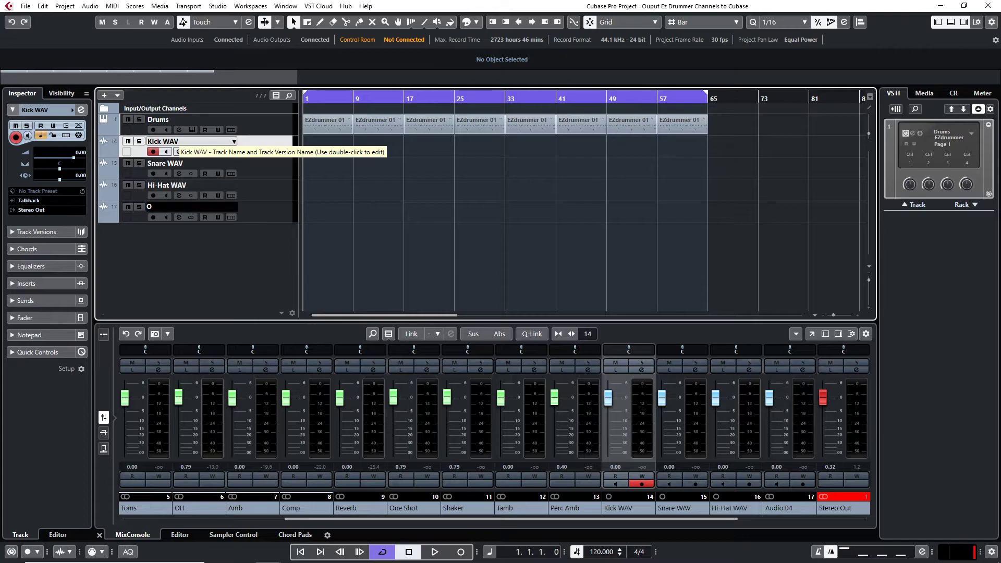
text(OH WAV)
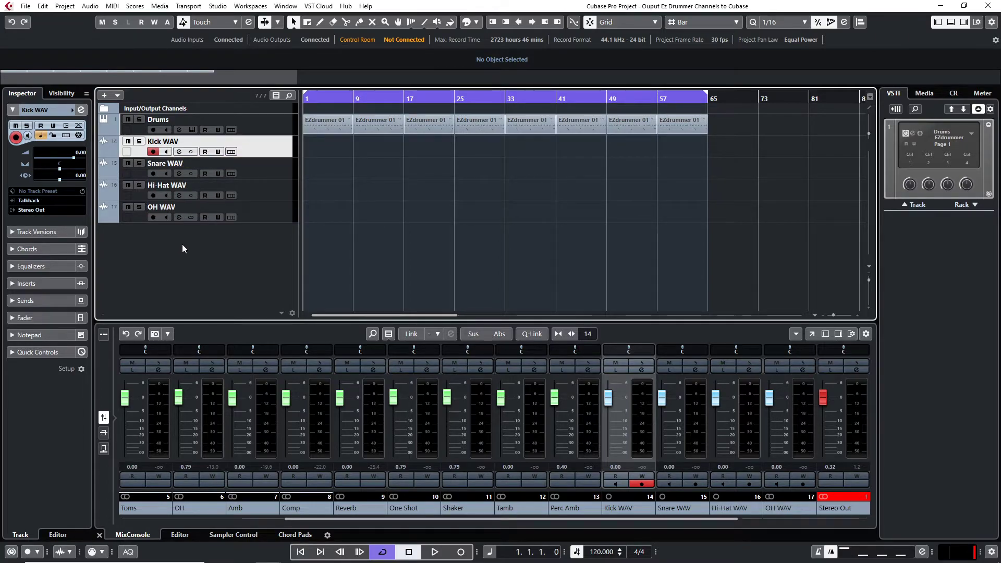
key(Return)
Step: In the full-screen MixConsole, switch the Kick, Snare, Hi-Hat and OH WAV inputs from Talkback to Output 1–4
key(F3)
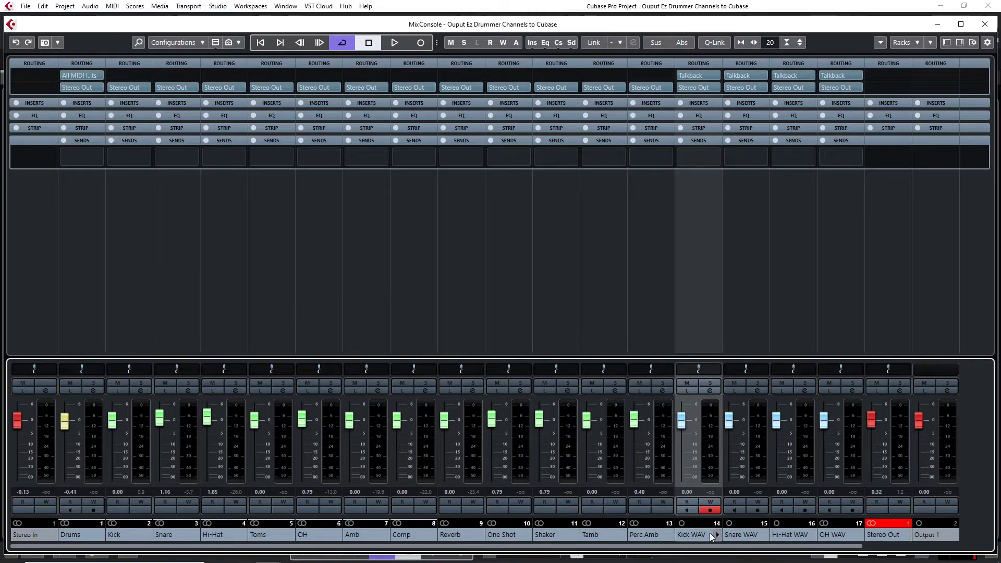
click(700, 74)
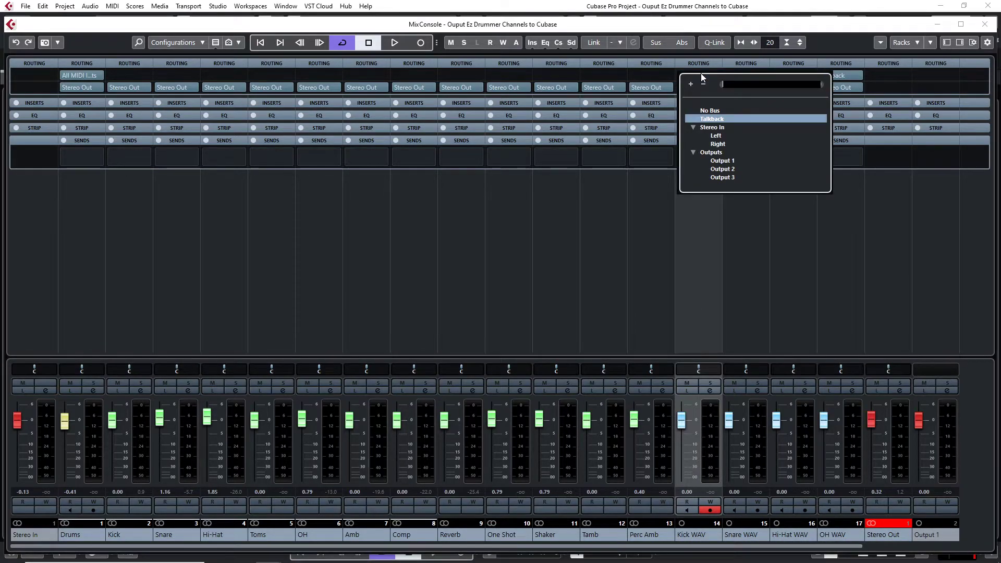
click(722, 161)
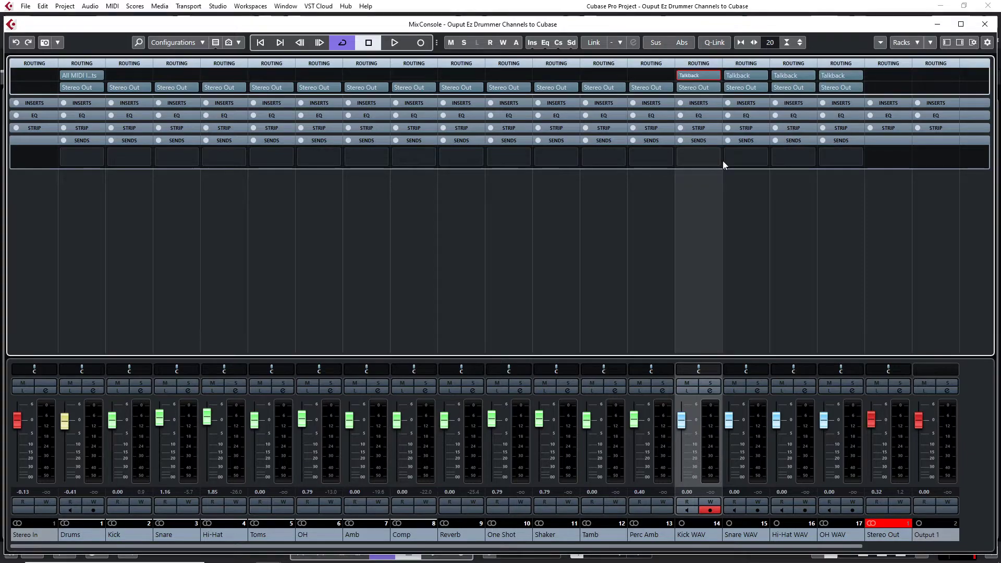
click(745, 76)
click(764, 169)
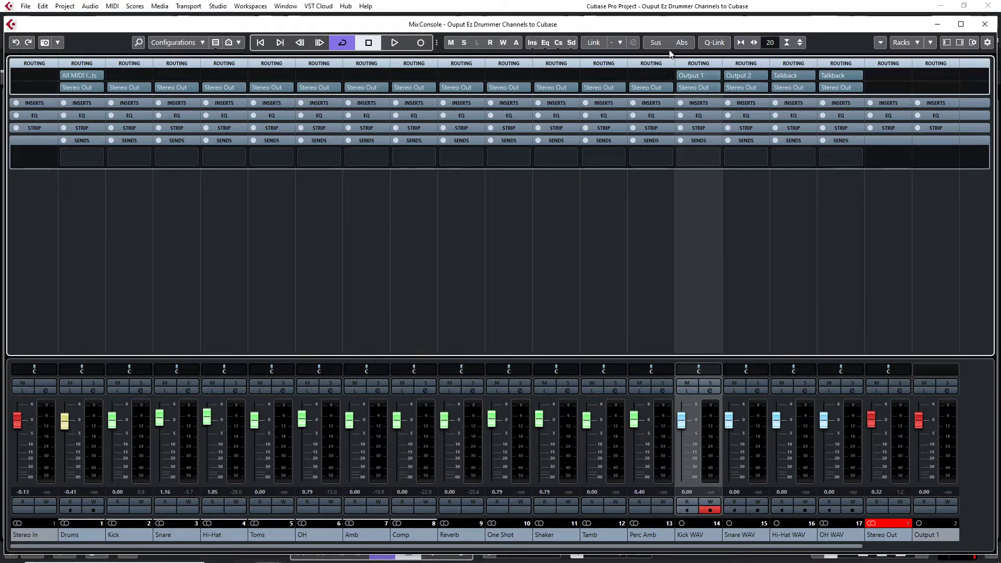
click(807, 74)
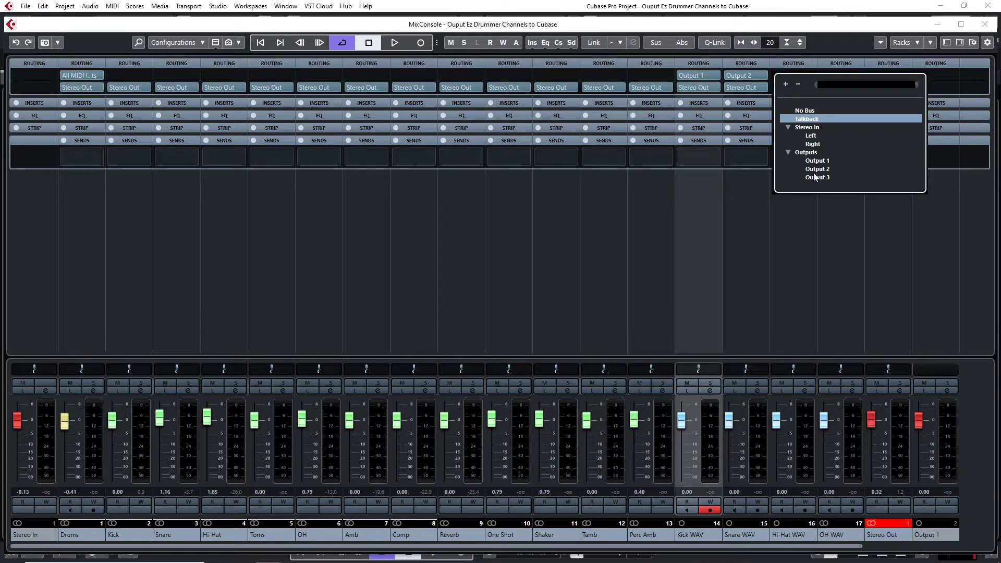
click(817, 178)
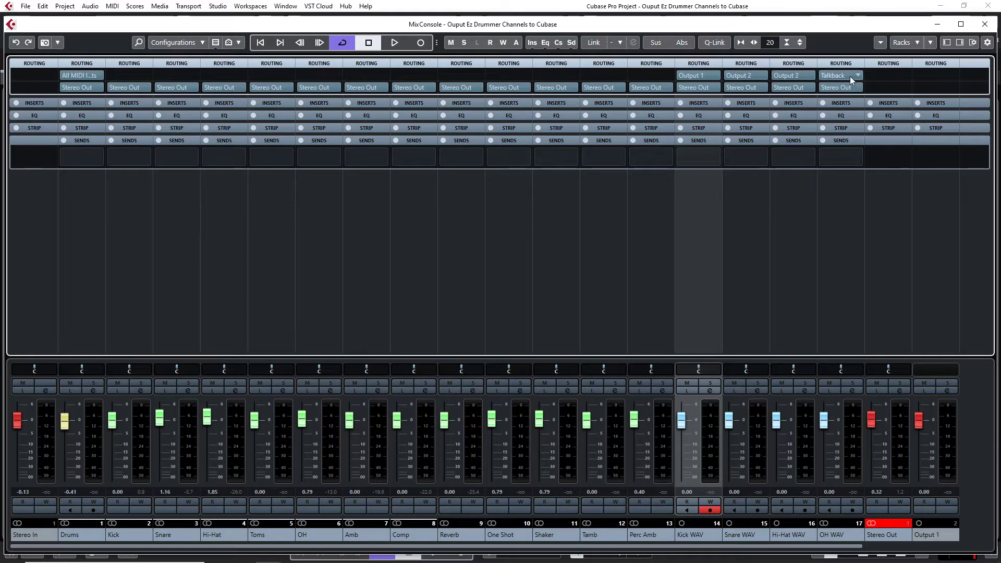
click(850, 76)
click(858, 169)
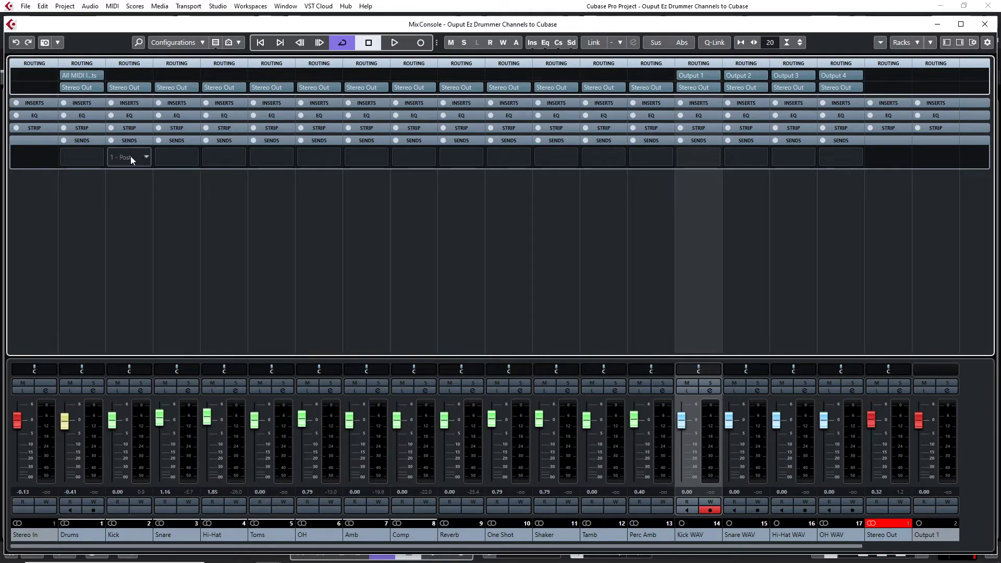
Step: Assign the Kick, Snare, Hi-Hat and OH send slots to Output 1, 2, 3 and 4
click(131, 158)
click(160, 231)
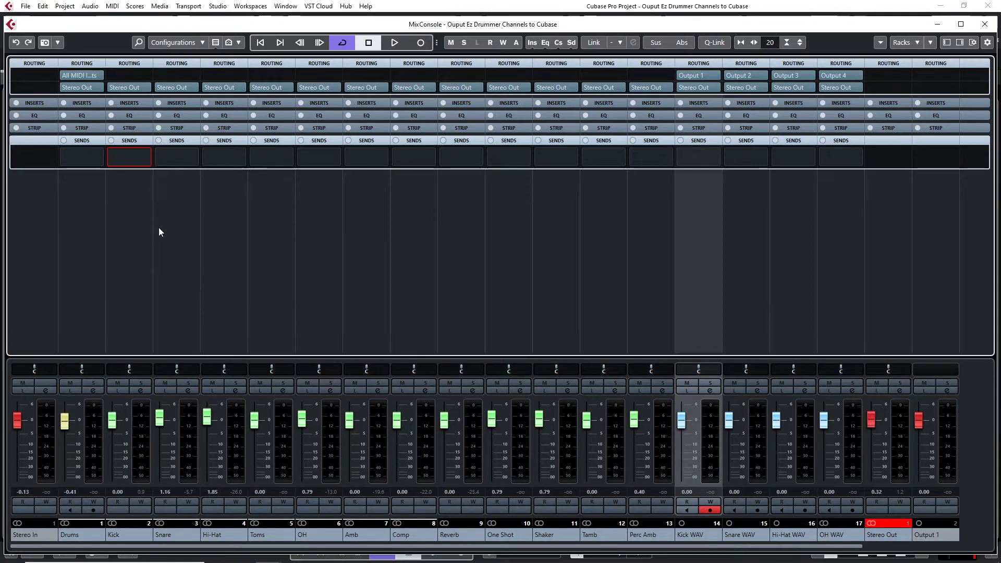
click(177, 157)
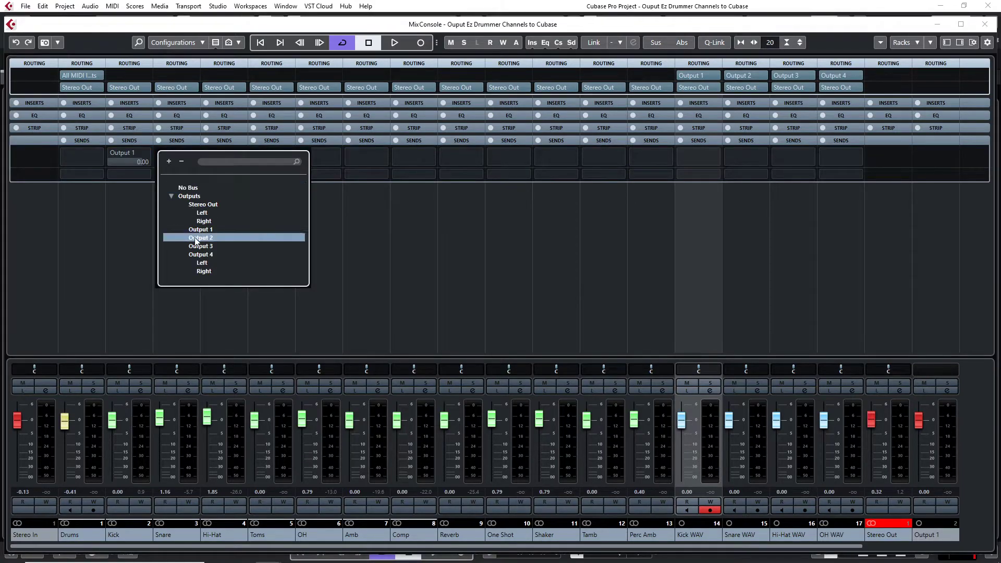
click(195, 237)
click(222, 156)
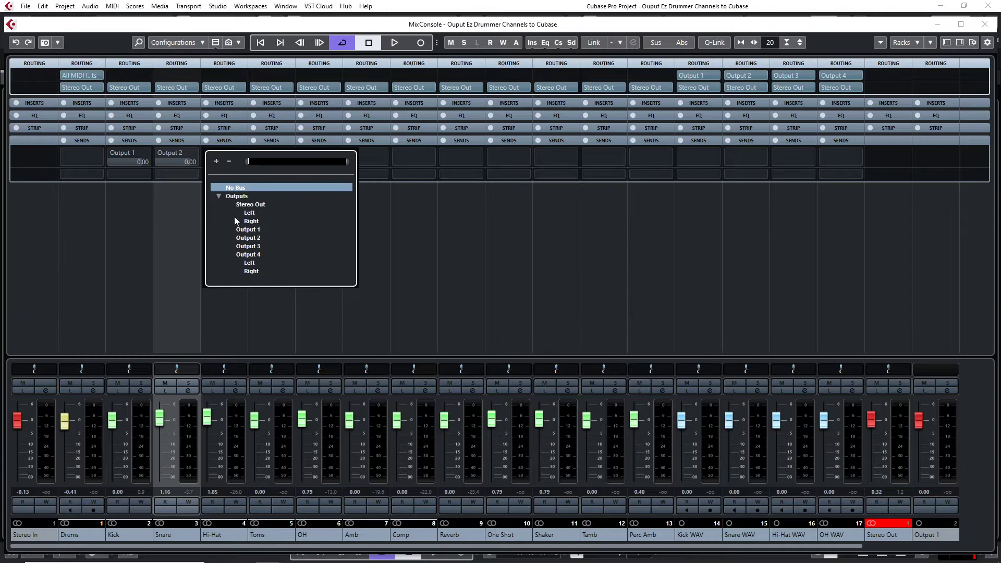
click(247, 246)
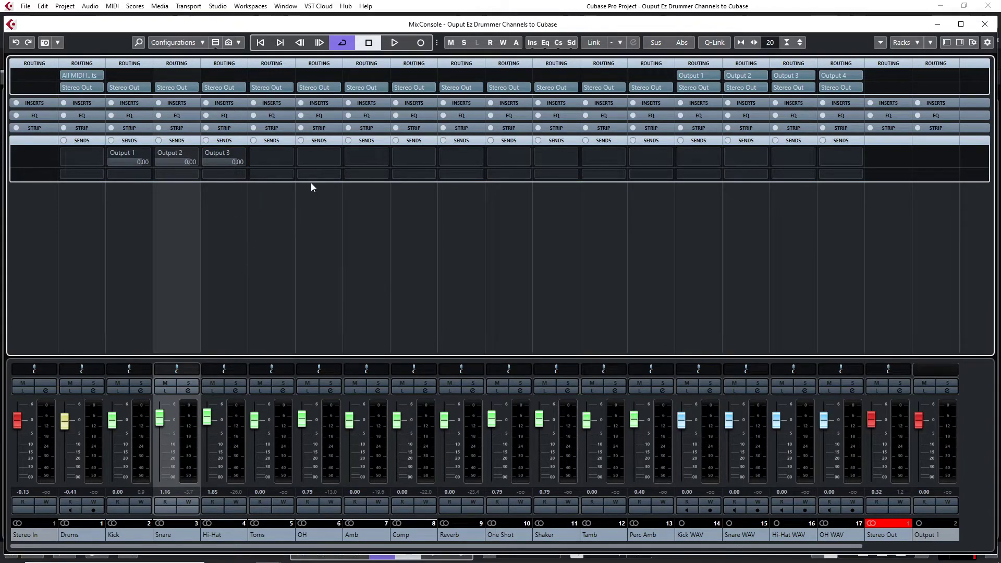
click(324, 159)
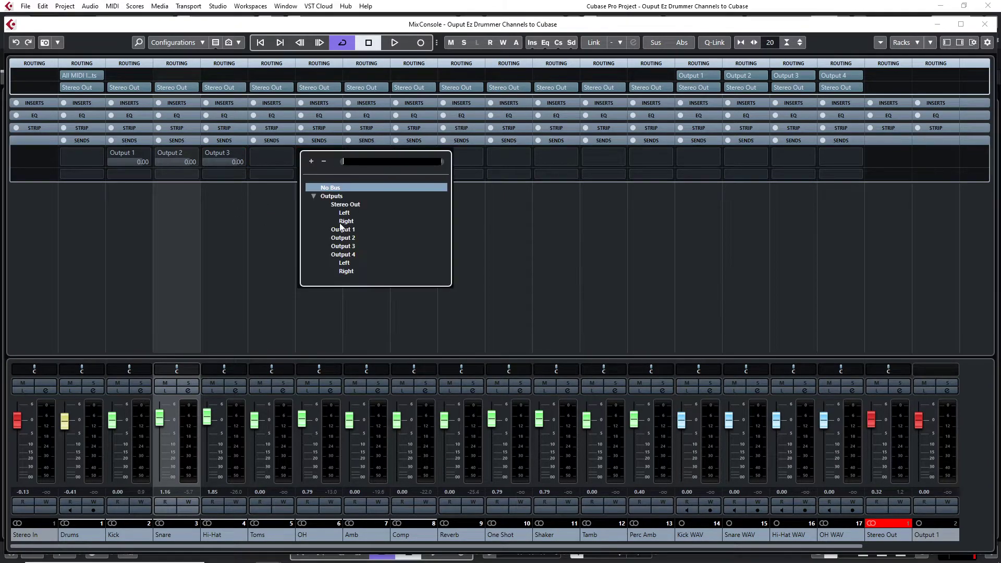
click(341, 255)
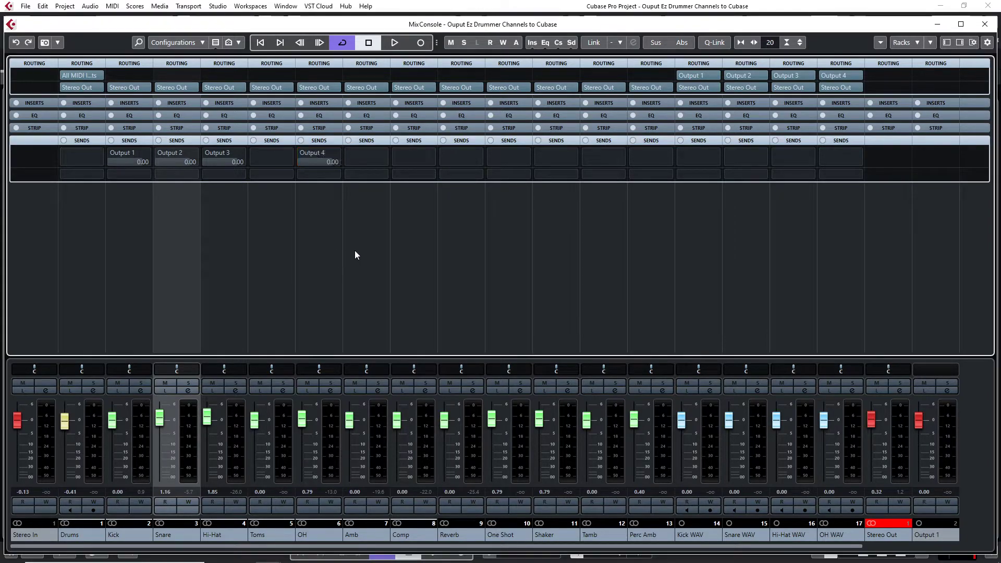
Step: Switch on the Kick, Snare and OH channels' output sends
click(112, 152)
click(160, 152)
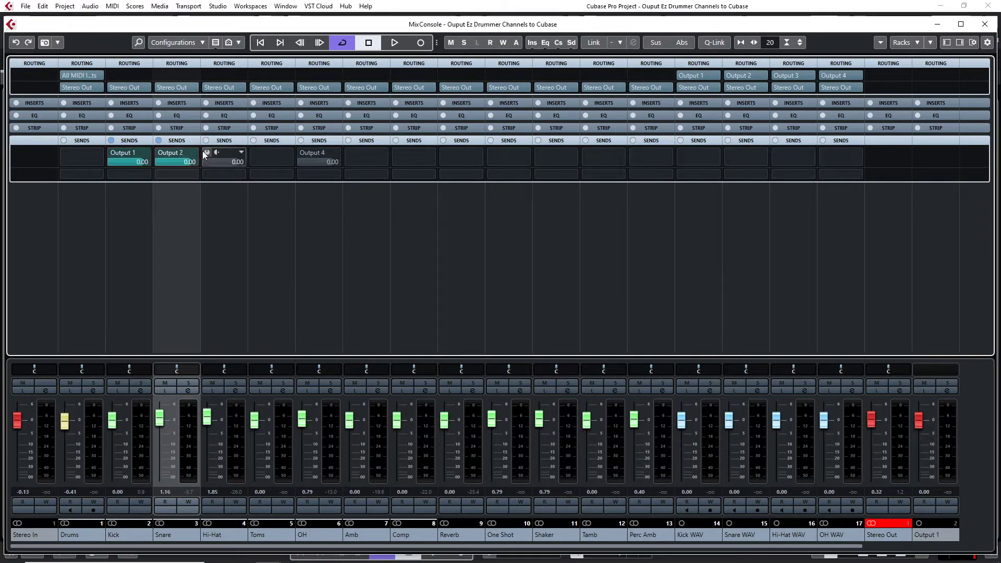
click(301, 152)
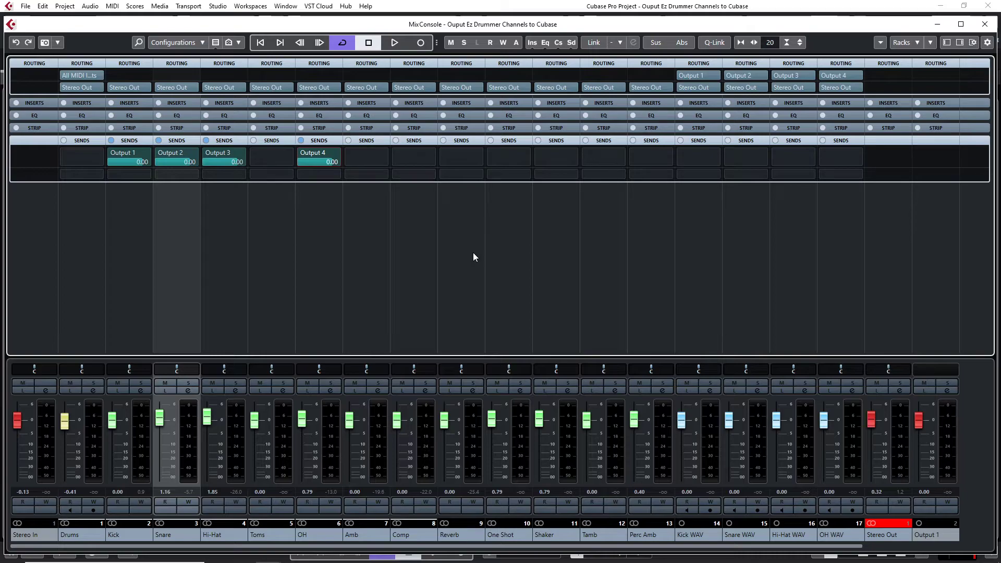
Step: Back in the project, record-arm and monitor the Kick, Snare and Hi-Hat WAV tracks, then test-play
click(936, 23)
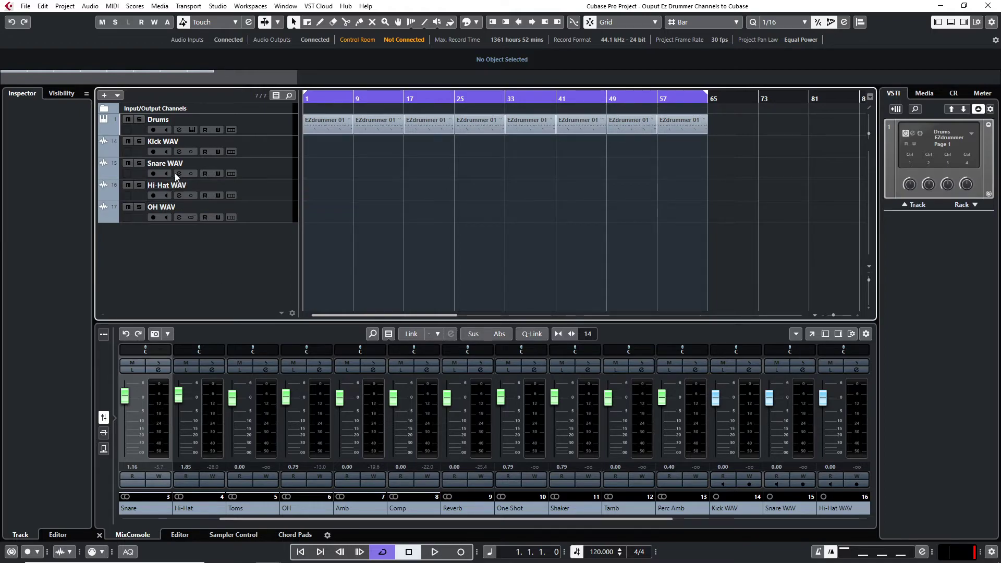
click(153, 151)
click(166, 151)
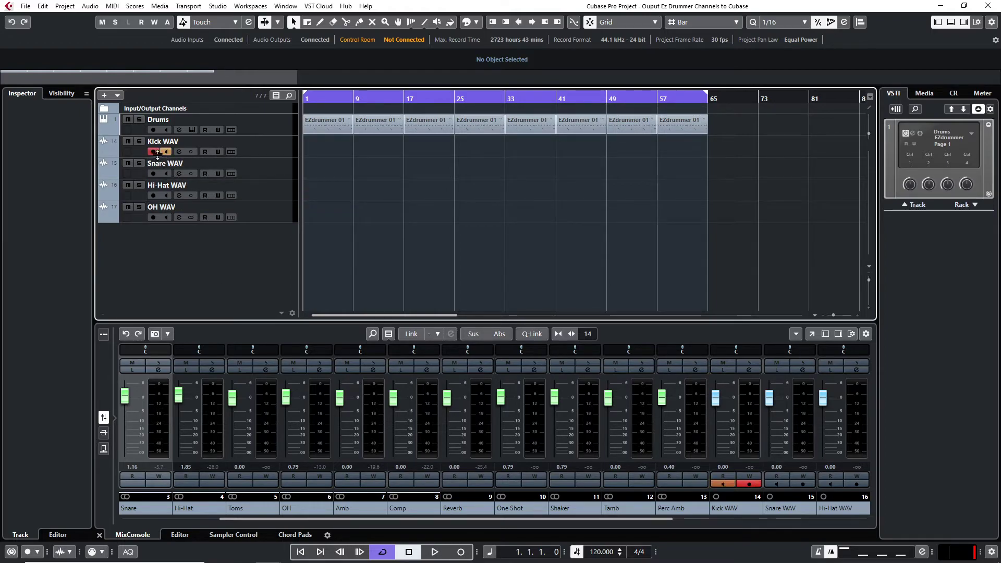
click(153, 173)
click(166, 173)
click(153, 195)
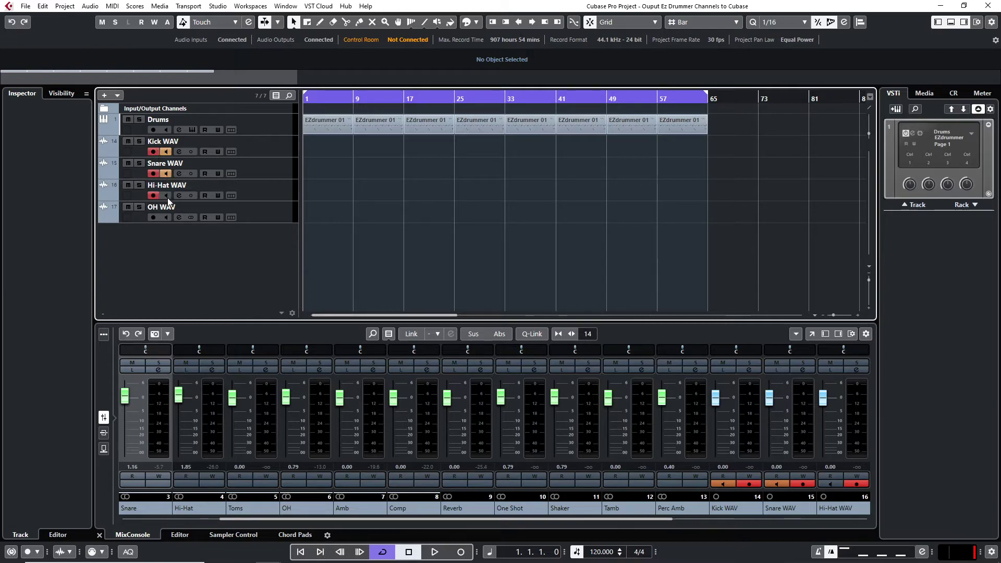
click(166, 195)
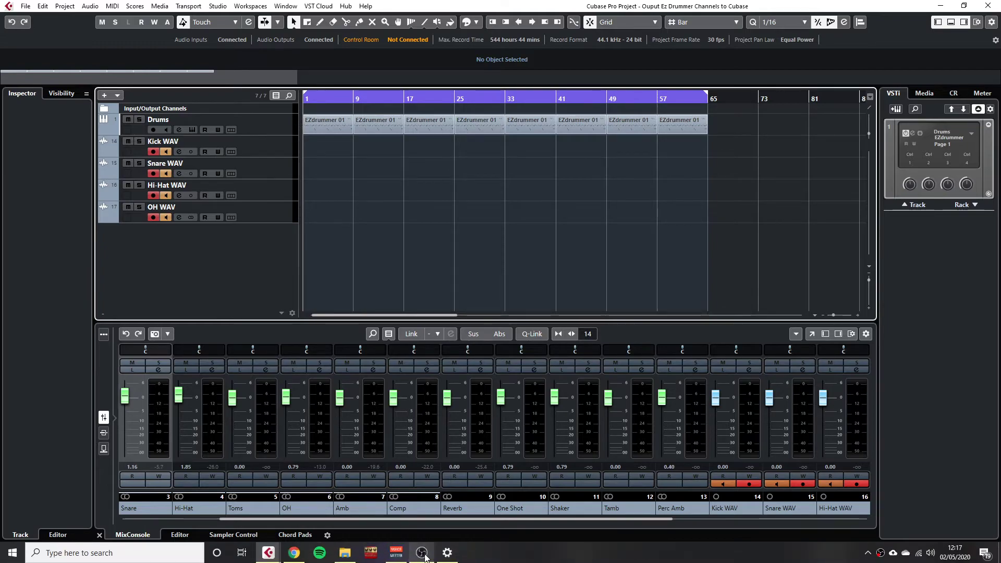
click(437, 551)
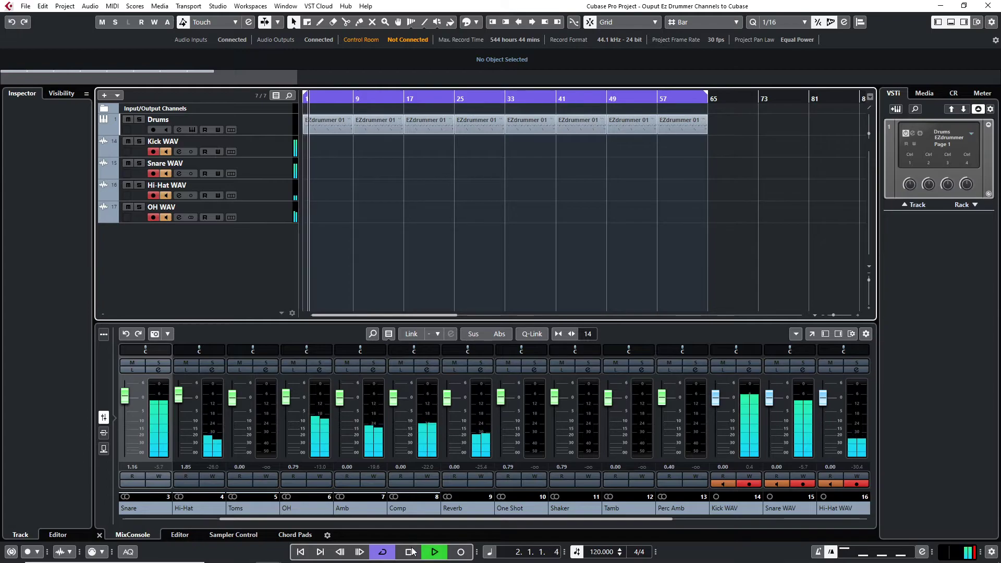
key(space)
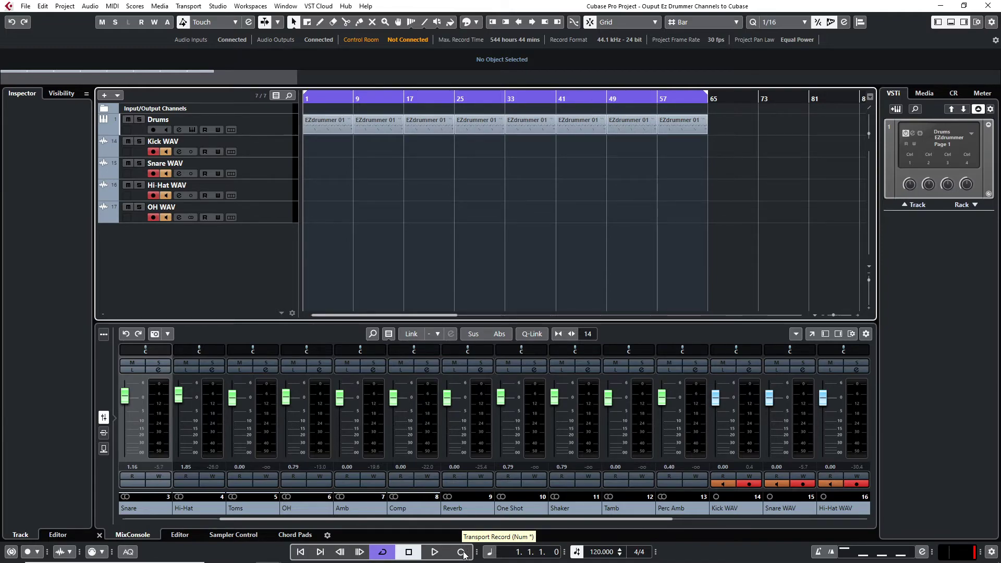
Step: Record roughly eight bars, producing Kick, Snare, Hi-Hat and OH WAV_02 audio clips
click(462, 552)
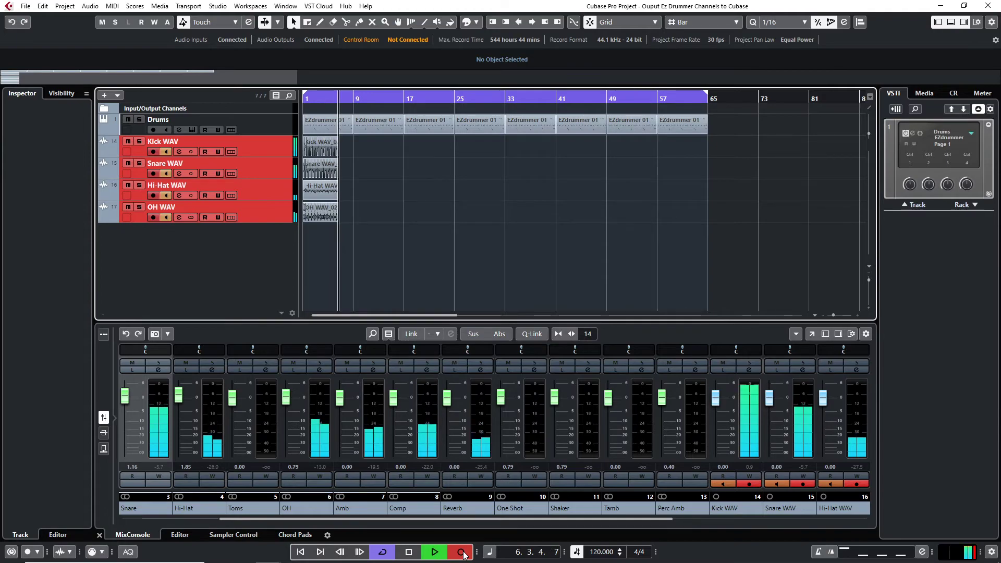
click(409, 553)
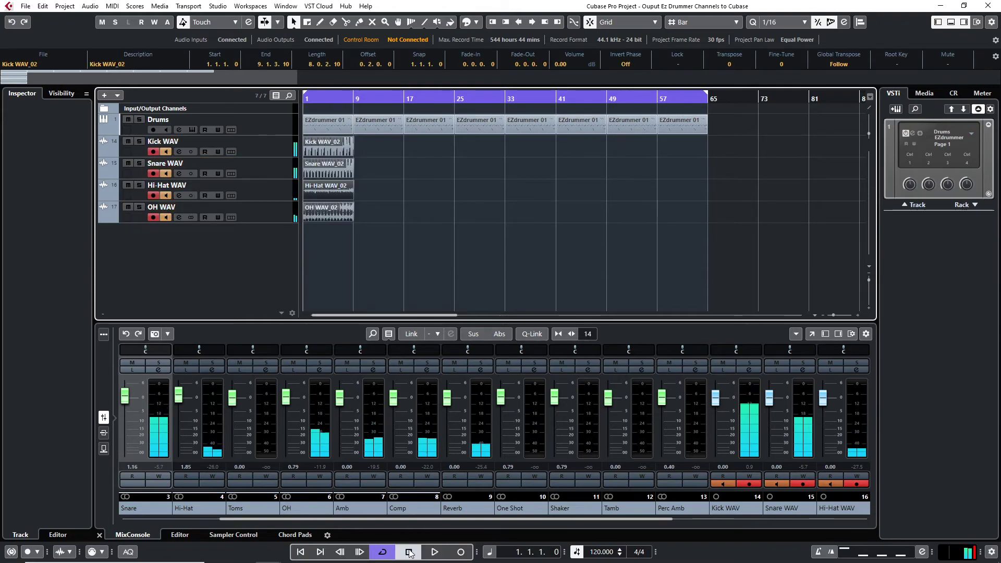
Step: Disarm the Kick and Hi-Hat WAV tracks and mute the Drums output channels, Snare through Shaker
click(154, 152)
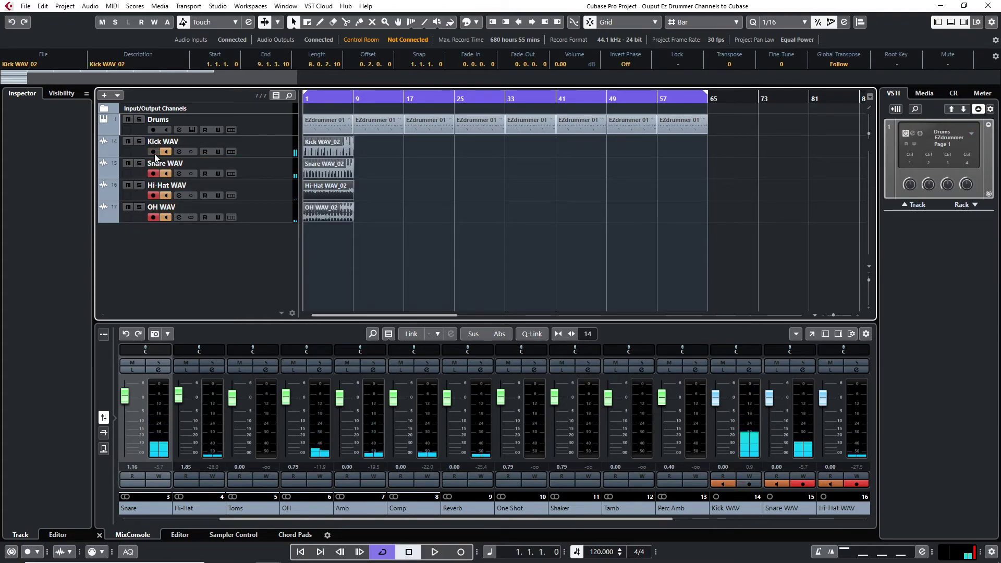
click(154, 195)
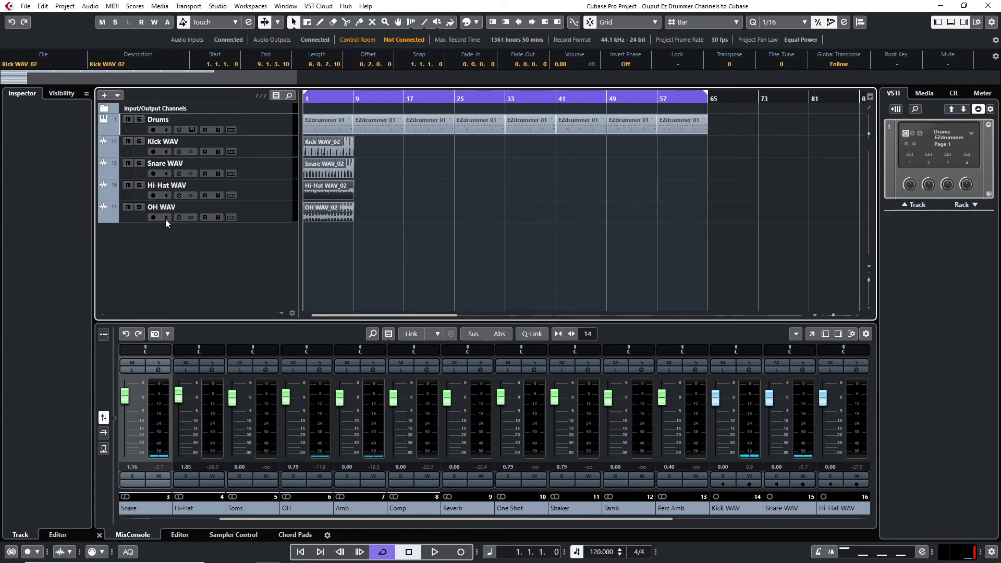
click(105, 130)
click(128, 119)
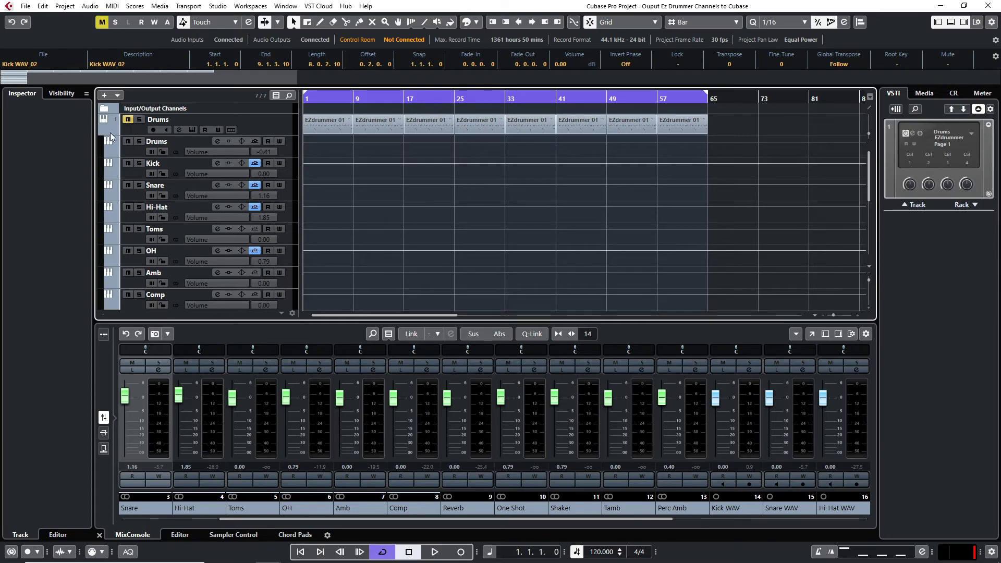
click(103, 130)
click(104, 130)
scroll(109, 151, down, 3)
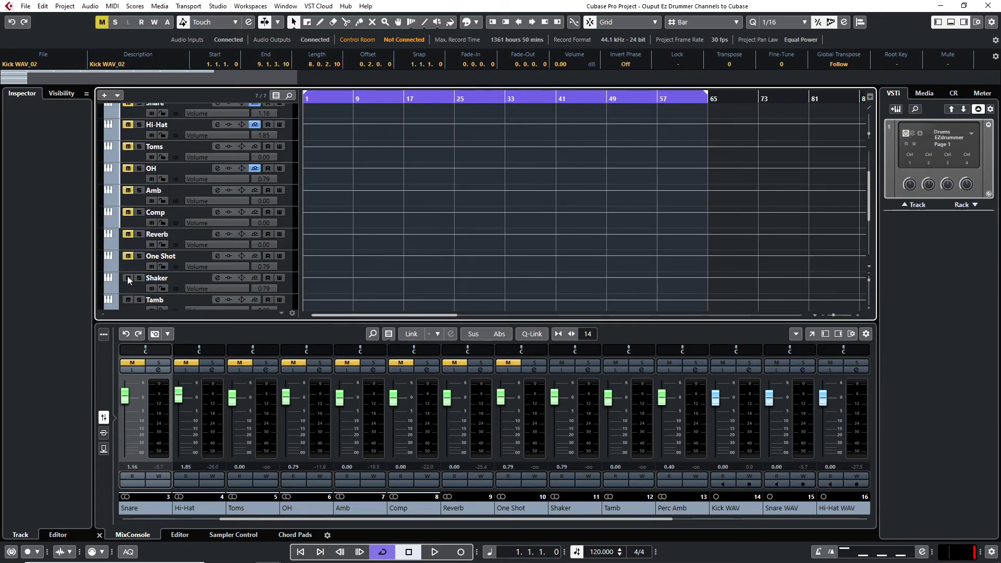
scroll(109, 151, up, 3)
click(103, 131)
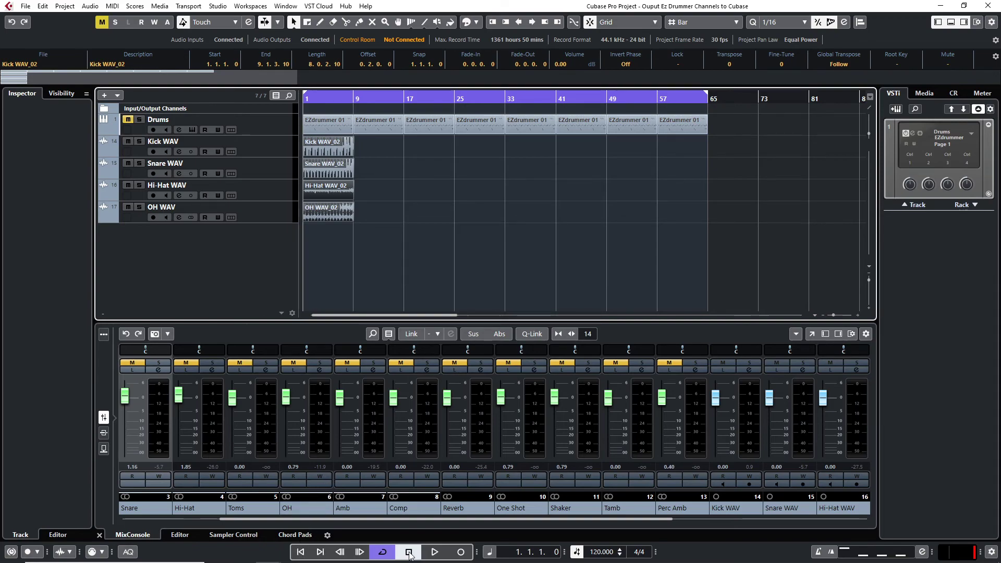
Step: Play the recorded drum audio, clear the clip indicators on Output 1 and Stereo Out, then stop
click(436, 553)
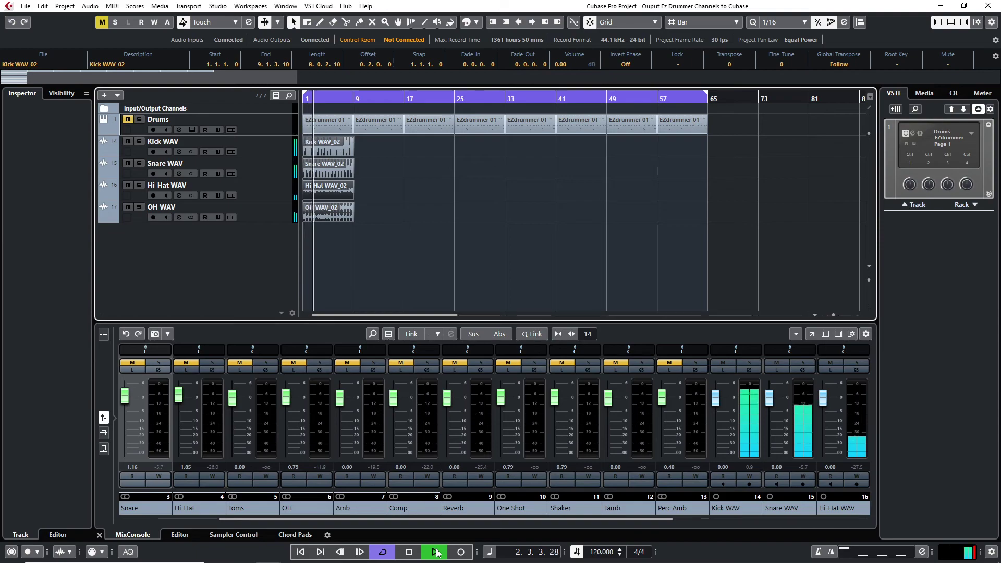
drag(671, 515, 845, 511)
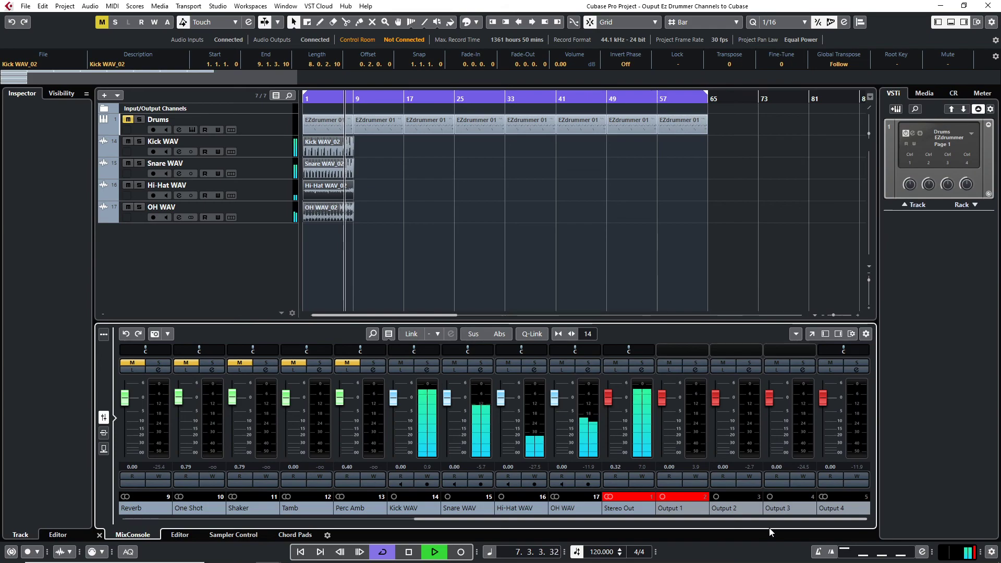
click(681, 497)
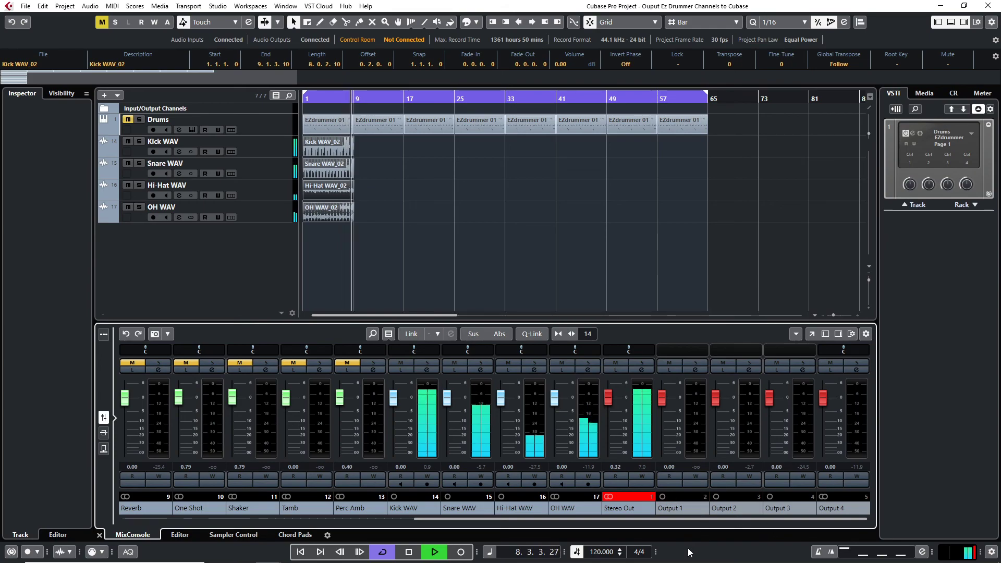
click(631, 496)
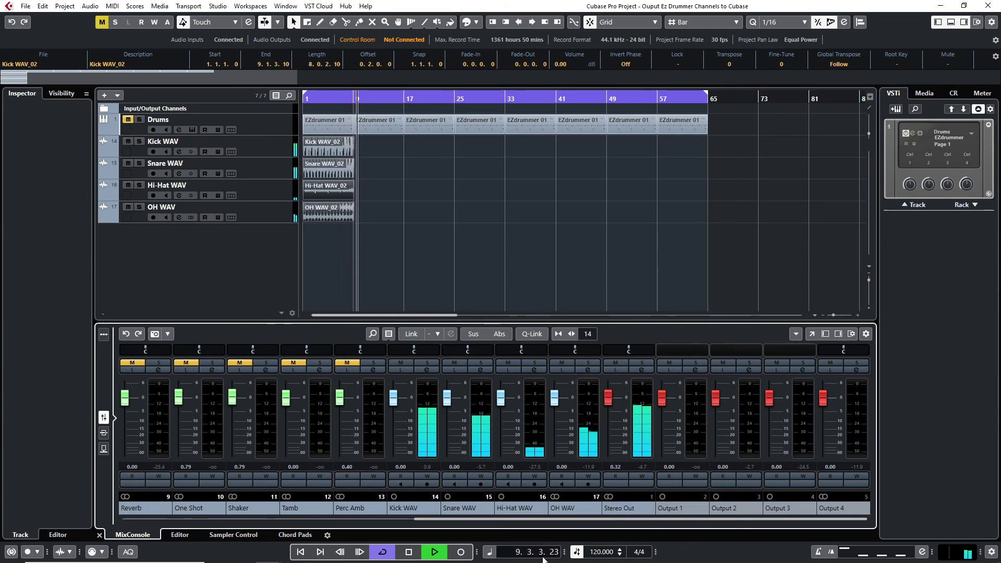
click(409, 552)
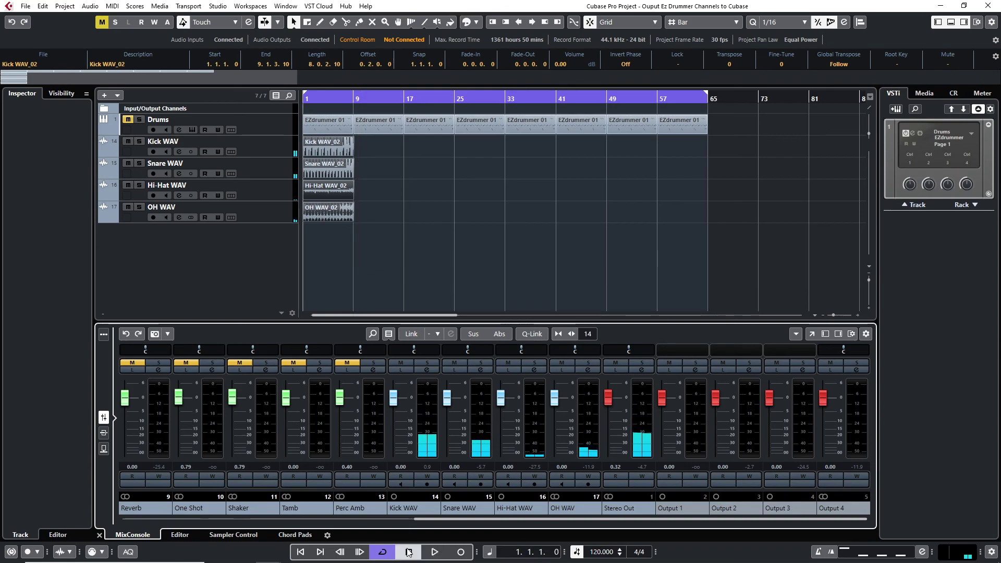